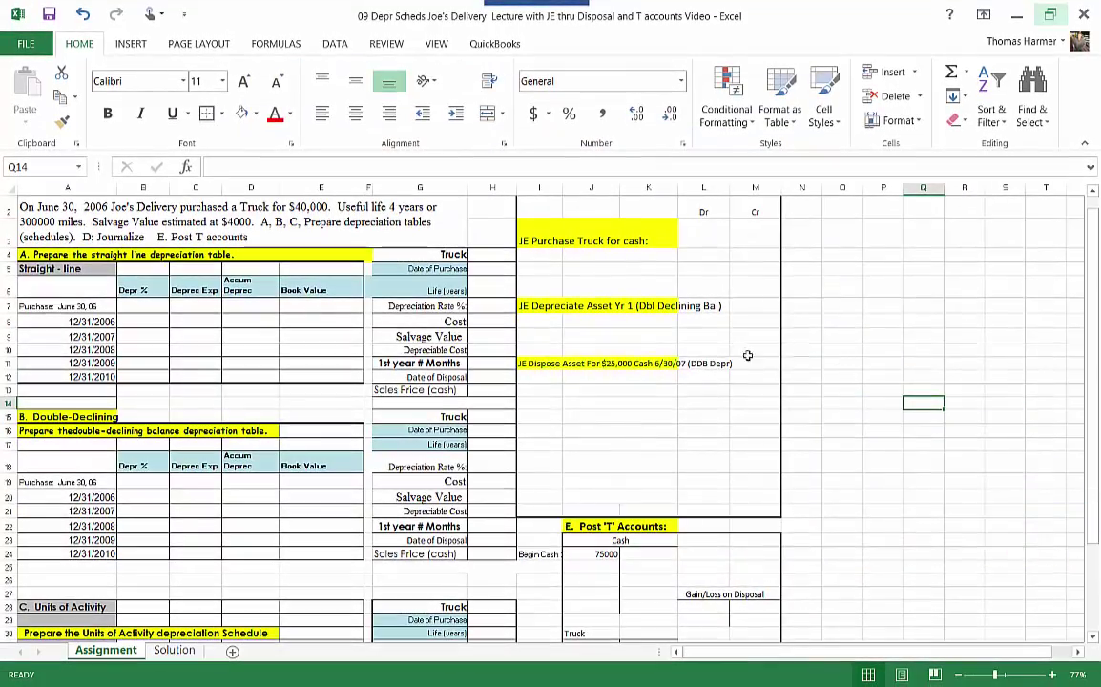
Enter purchase date 6/30/2006, a 4-year life and the rate formula =1/H6 (25%)
{"action": "scroll", "coordinate": [748, 355], "scroll_direction": "up", "scroll_amount": 1}
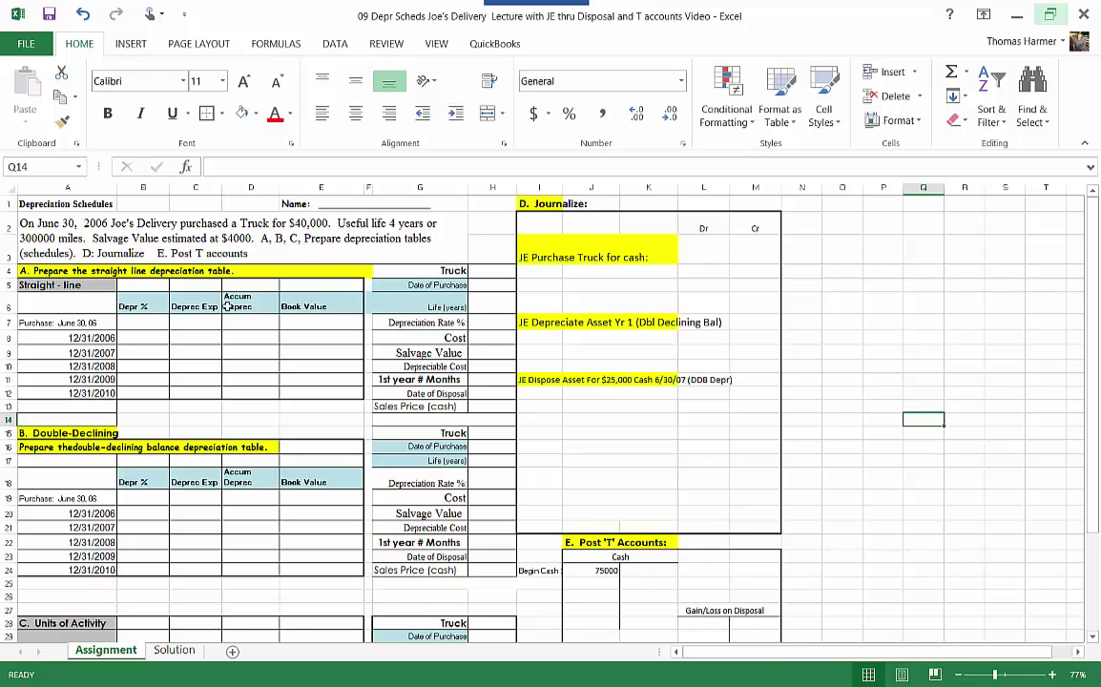
{"action": "scroll", "coordinate": [227, 354], "scroll_direction": "down", "scroll_amount": 1}
{"action": "scroll", "coordinate": [112, 561], "scroll_direction": "down", "scroll_amount": 1}
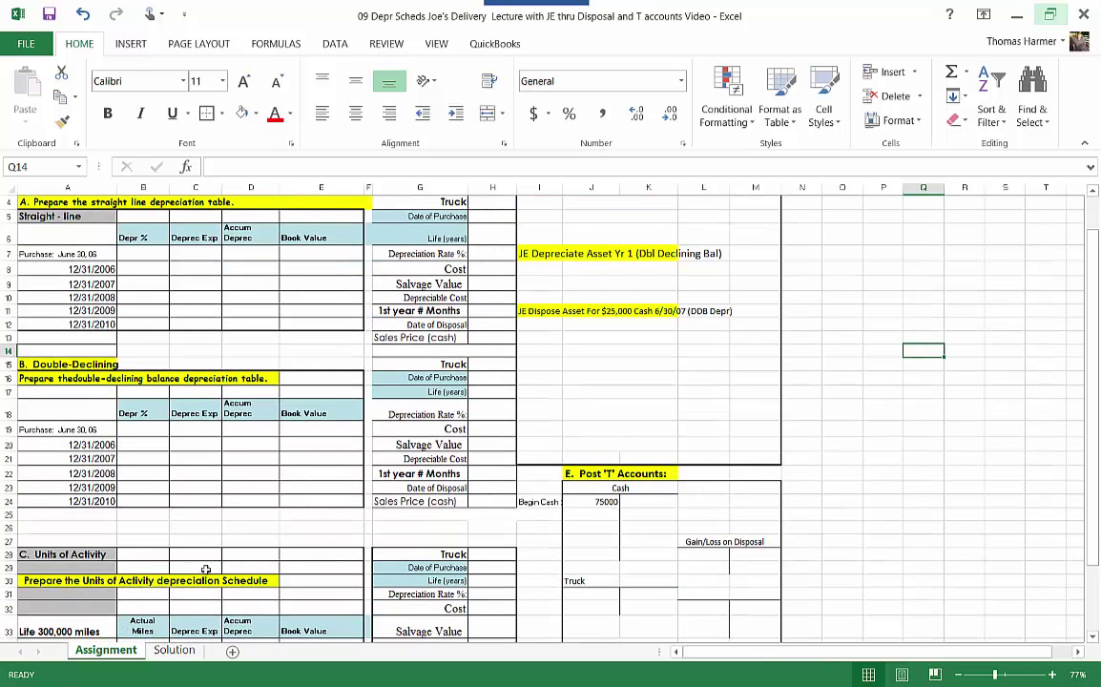
{"action": "scroll", "coordinate": [197, 490], "scroll_direction": "down", "scroll_amount": 2}
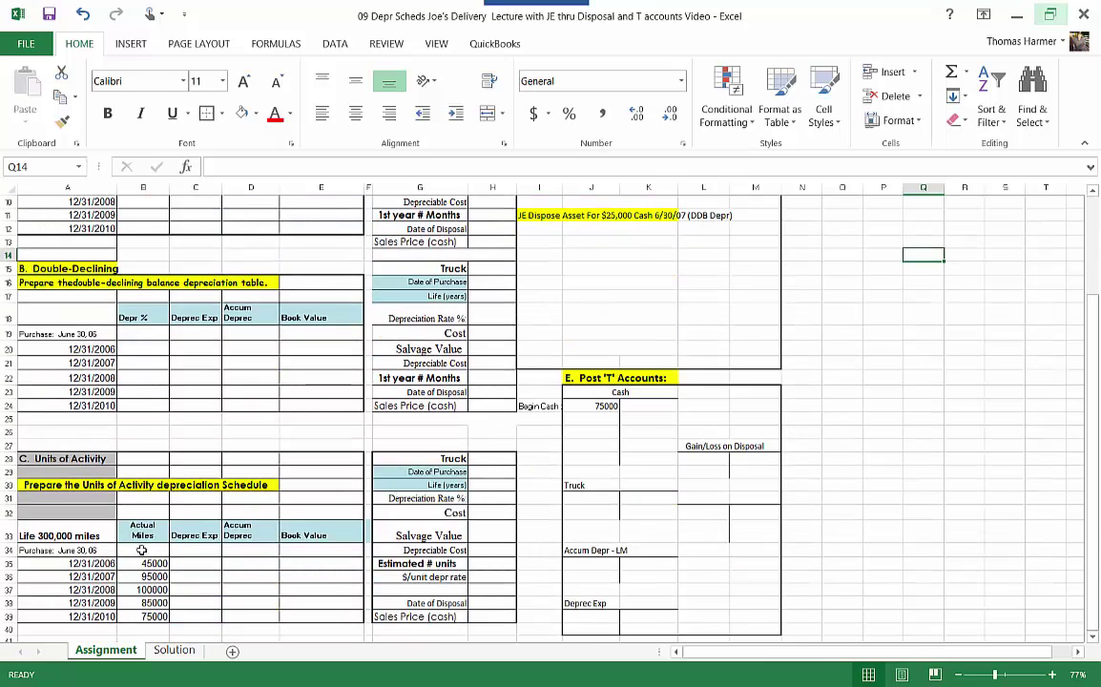
{"action": "scroll", "coordinate": [140, 546], "scroll_direction": "up", "scroll_amount": 3}
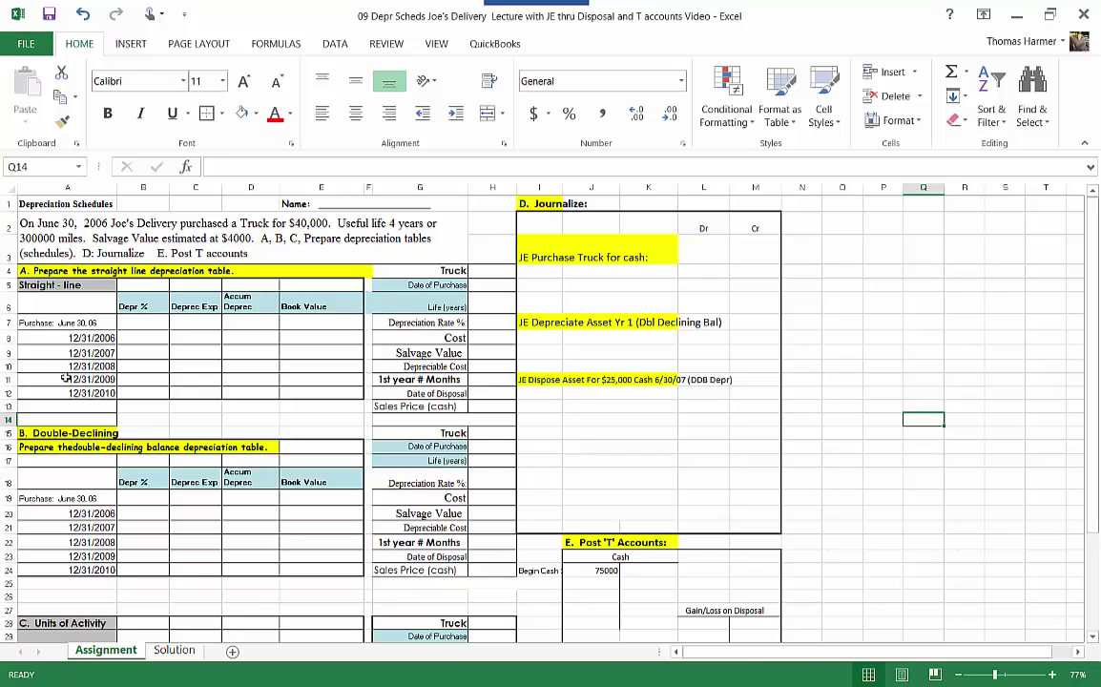
{"action": "left_click", "coordinate": [485, 284]}
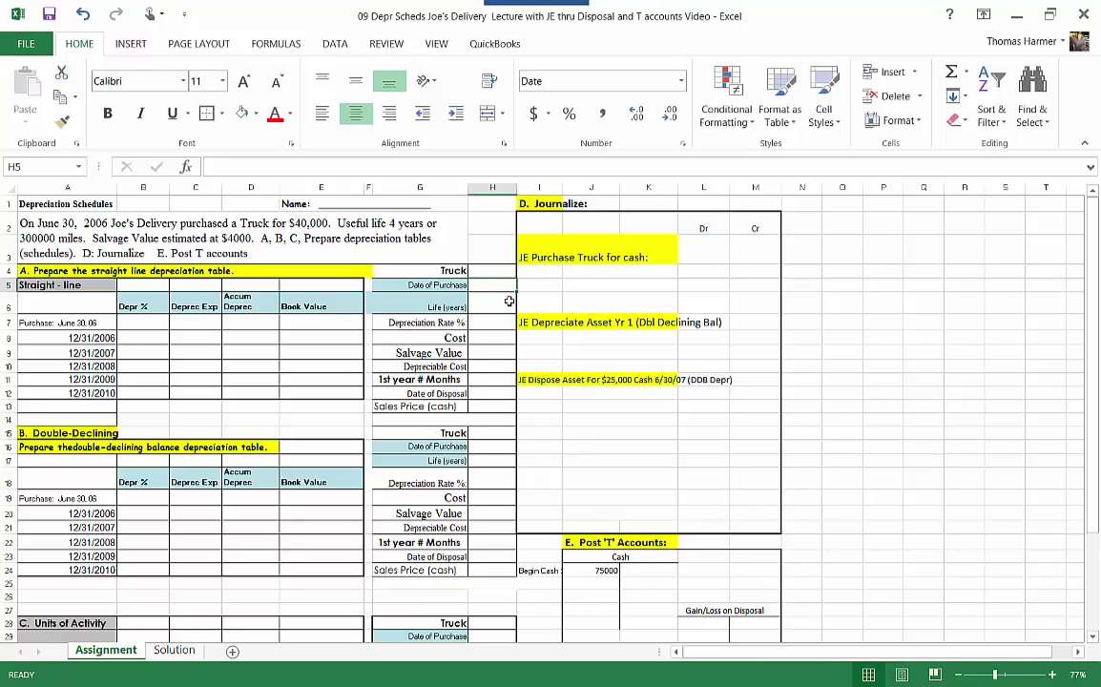
{"action": "type", "text": "6/"}
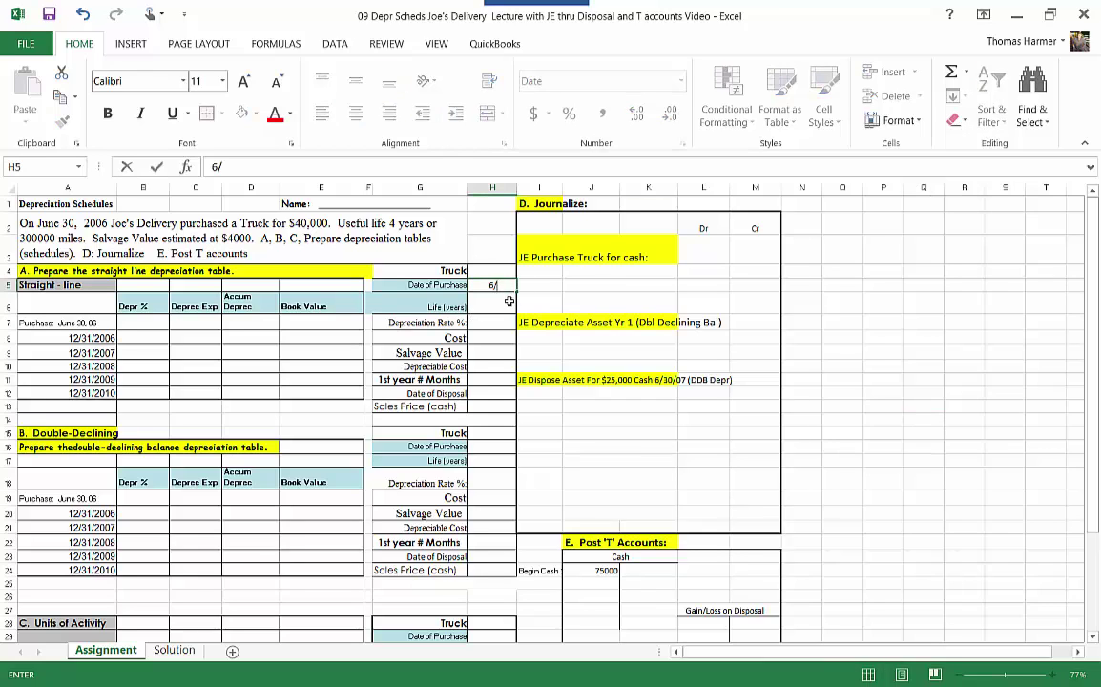
{"action": "type", "text": "30/2006"}
{"action": "key", "text": "Return"}
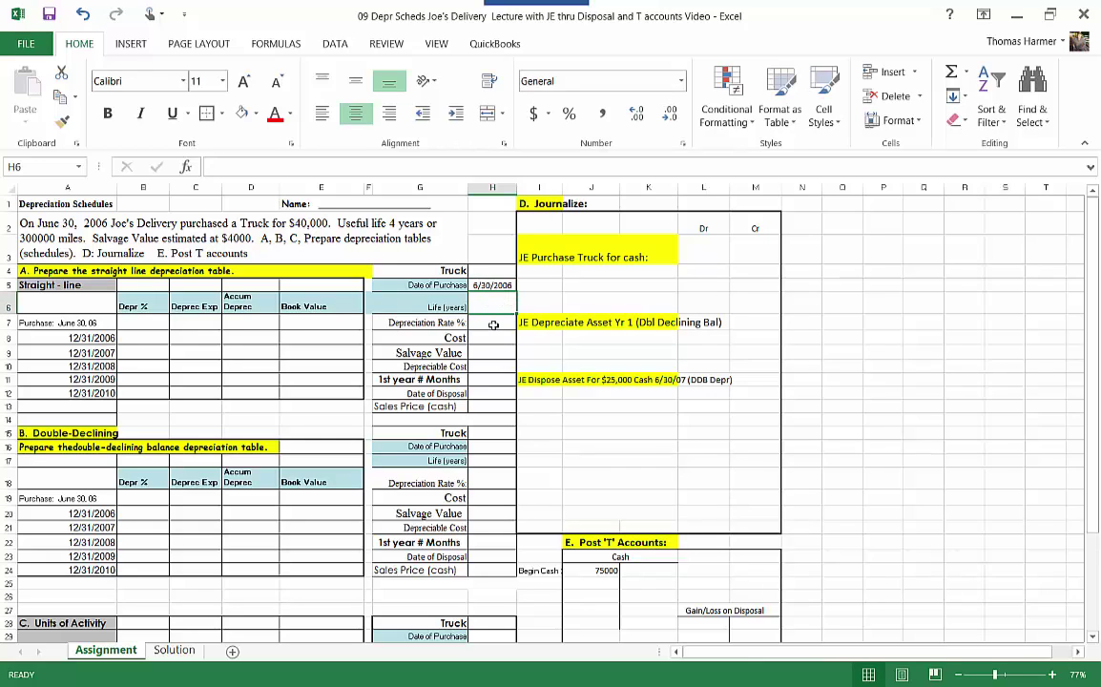
{"action": "type", "text": "4"}
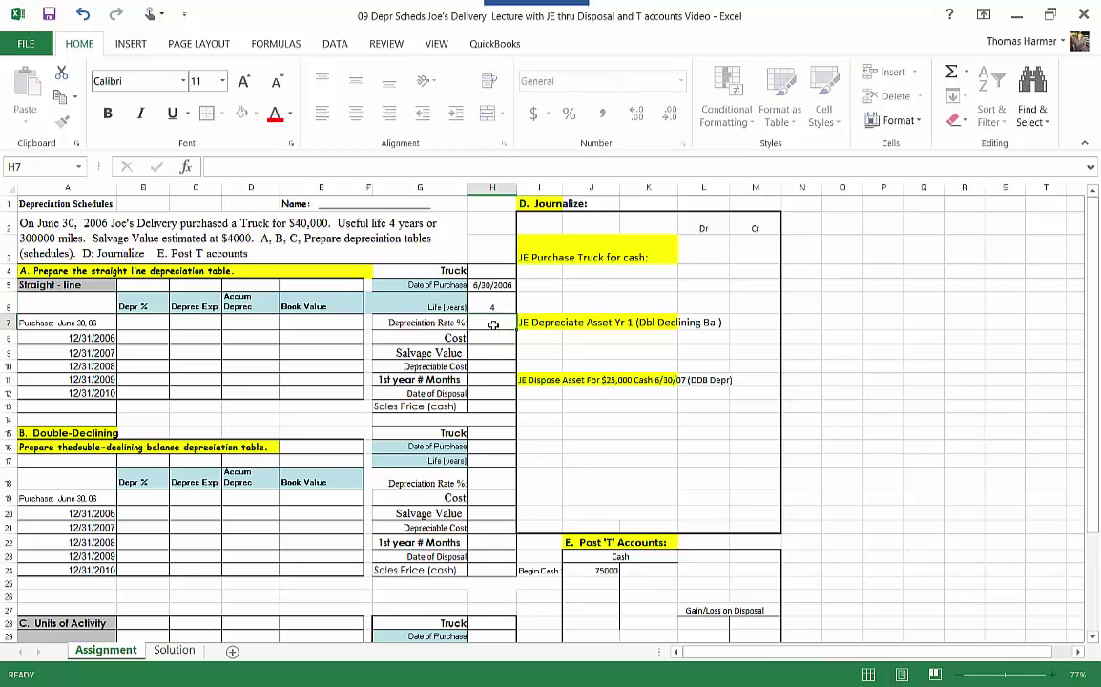
{"action": "key", "text": "Return"}
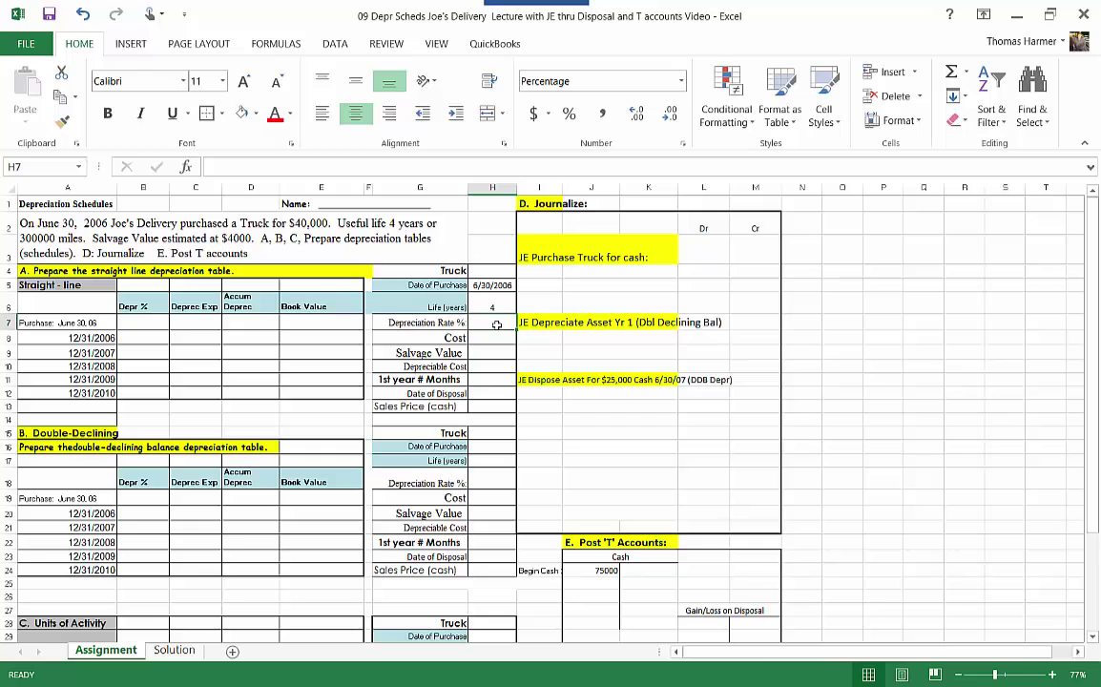
{"action": "type", "text": "="}
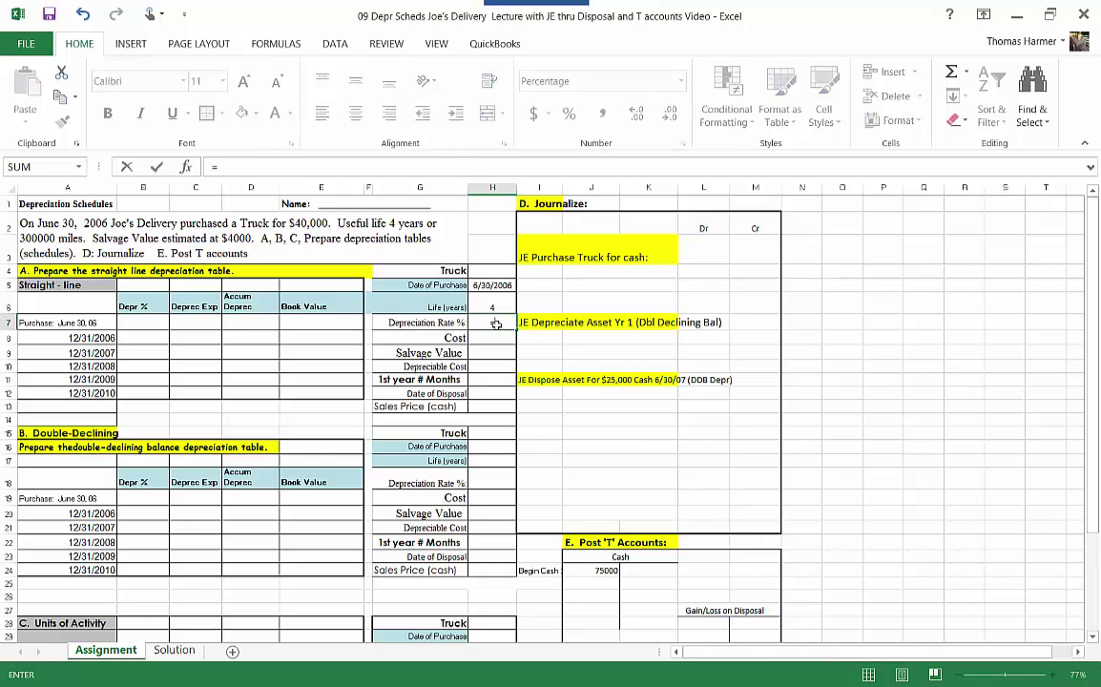
{"action": "type", "text": "1/"}
{"action": "key", "text": "Up"}
{"action": "key", "text": "ctrl+Return"}
Enter the truck's cost 40,000, salvage value 4,000 and depreciable cost 36,000
{"action": "left_click", "coordinate": [490, 338]}
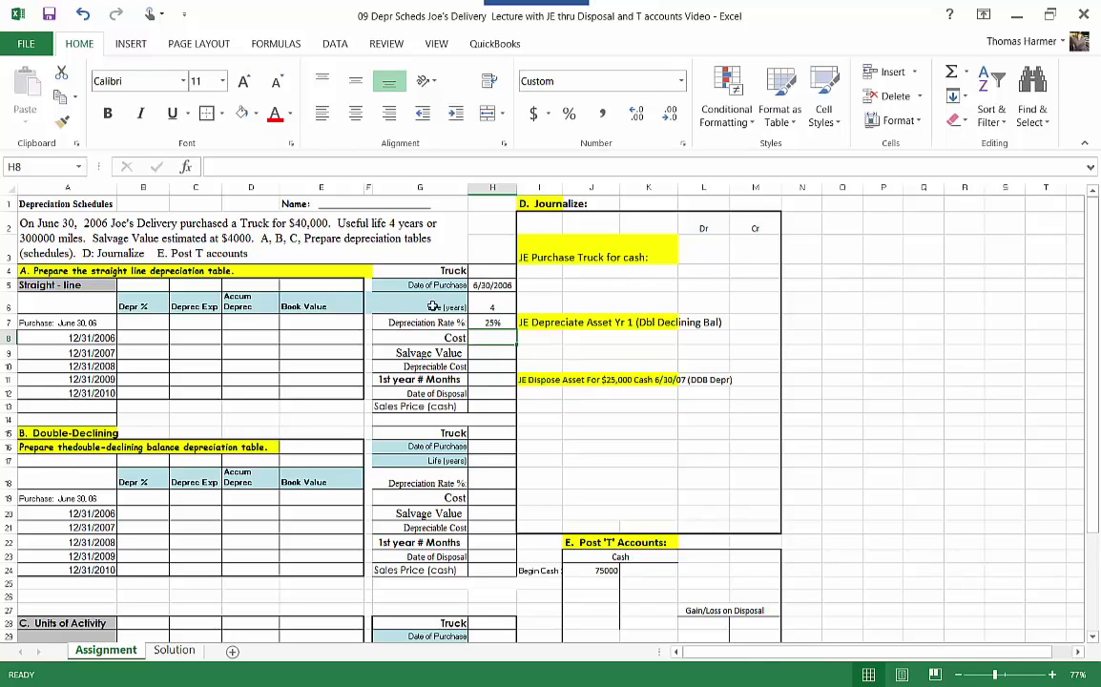
{"action": "type", "text": "40,000"}
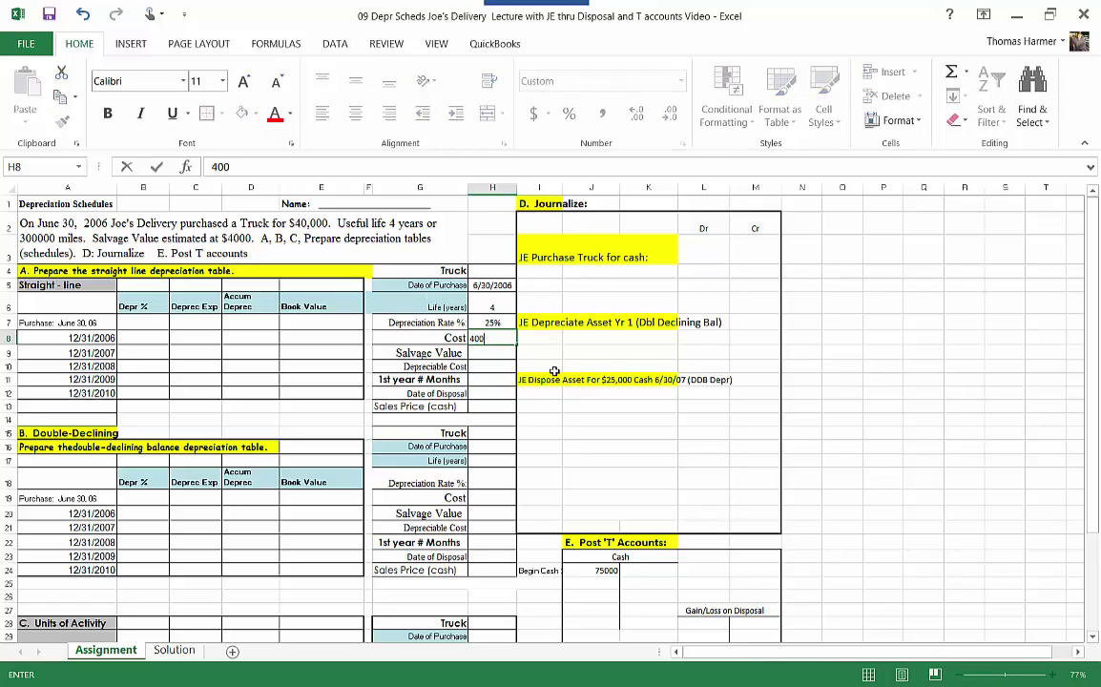
{"action": "key", "text": "Return"}
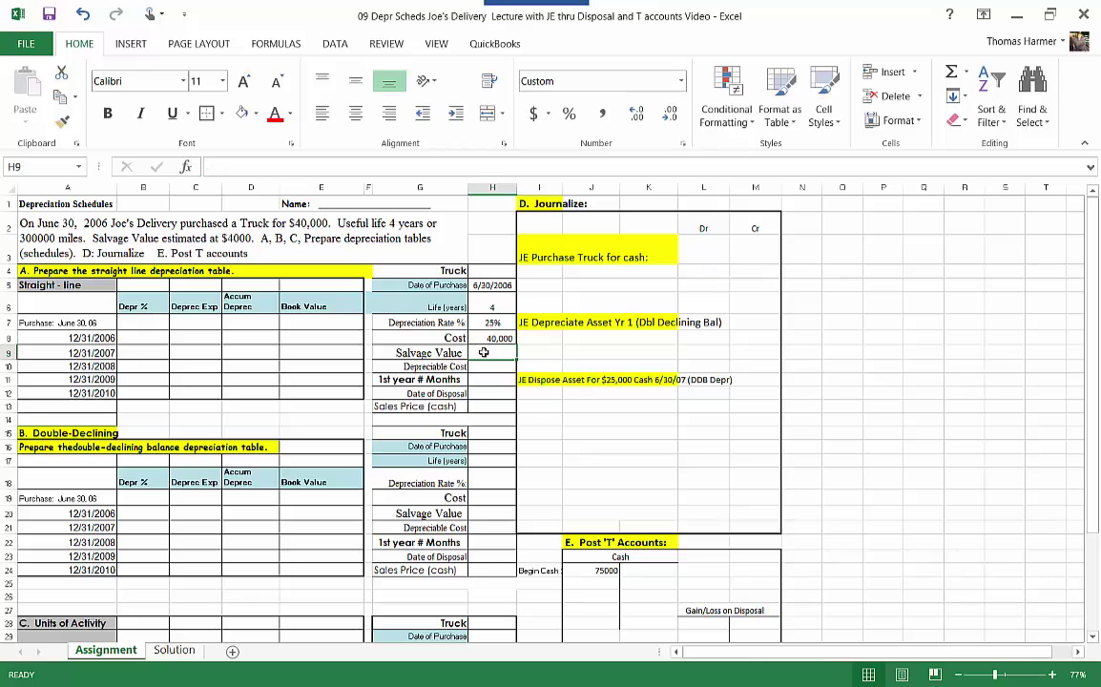
{"action": "type", "text": "4000"}
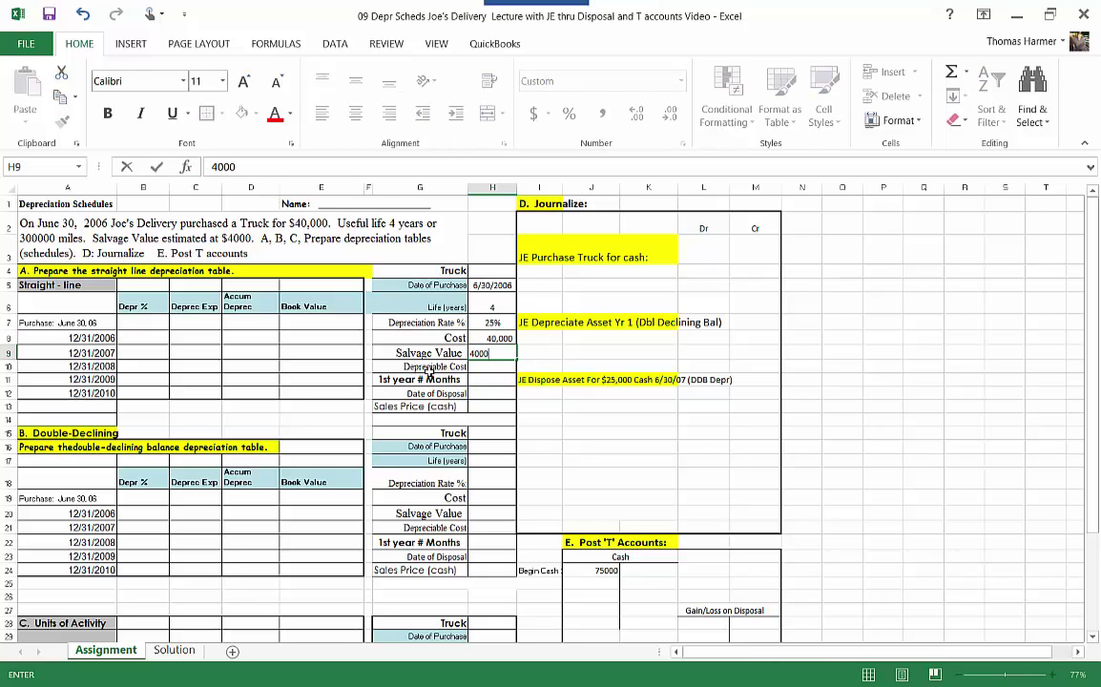
{"action": "key", "text": "Return"}
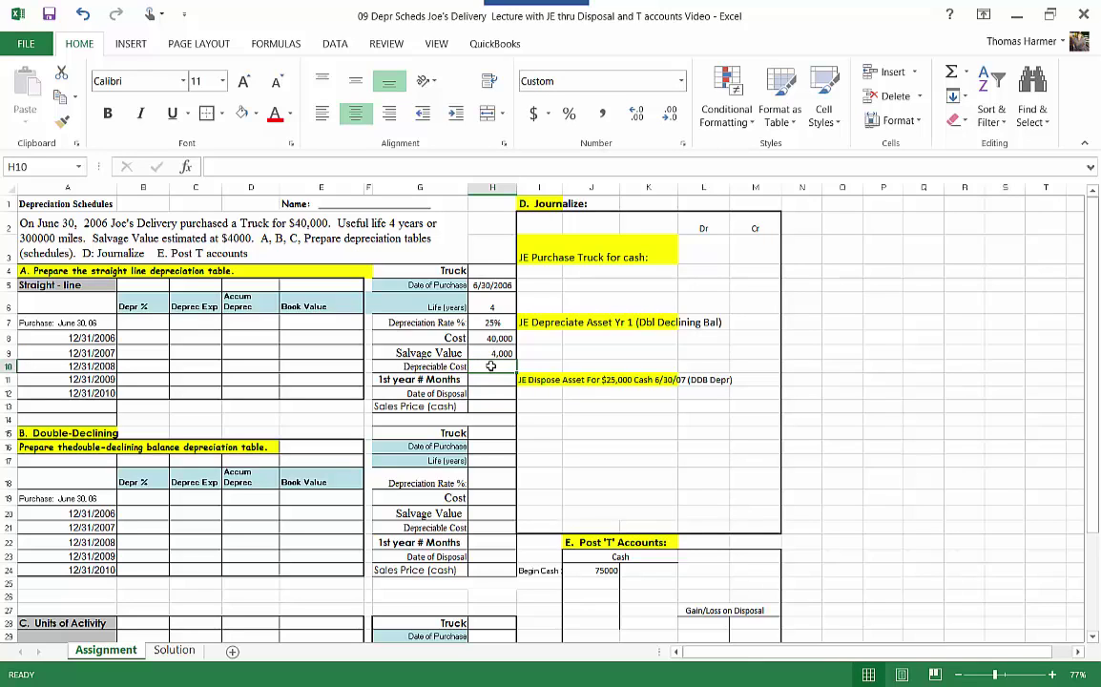
{"action": "type", "text": "360000"}
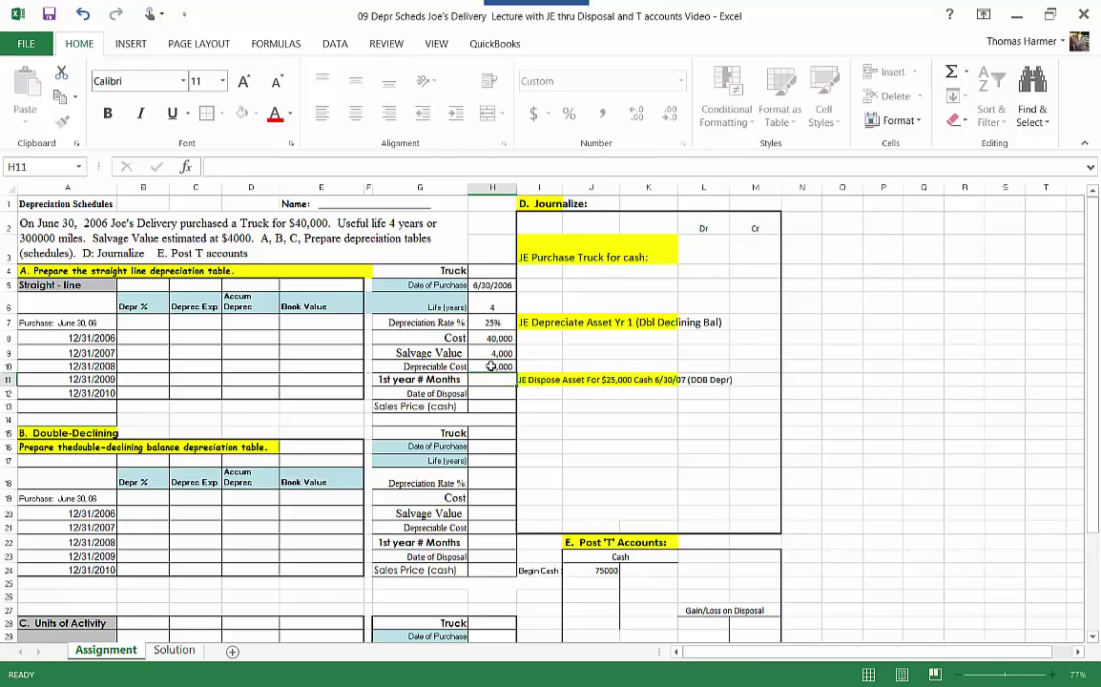
{"action": "key", "text": "Return"}
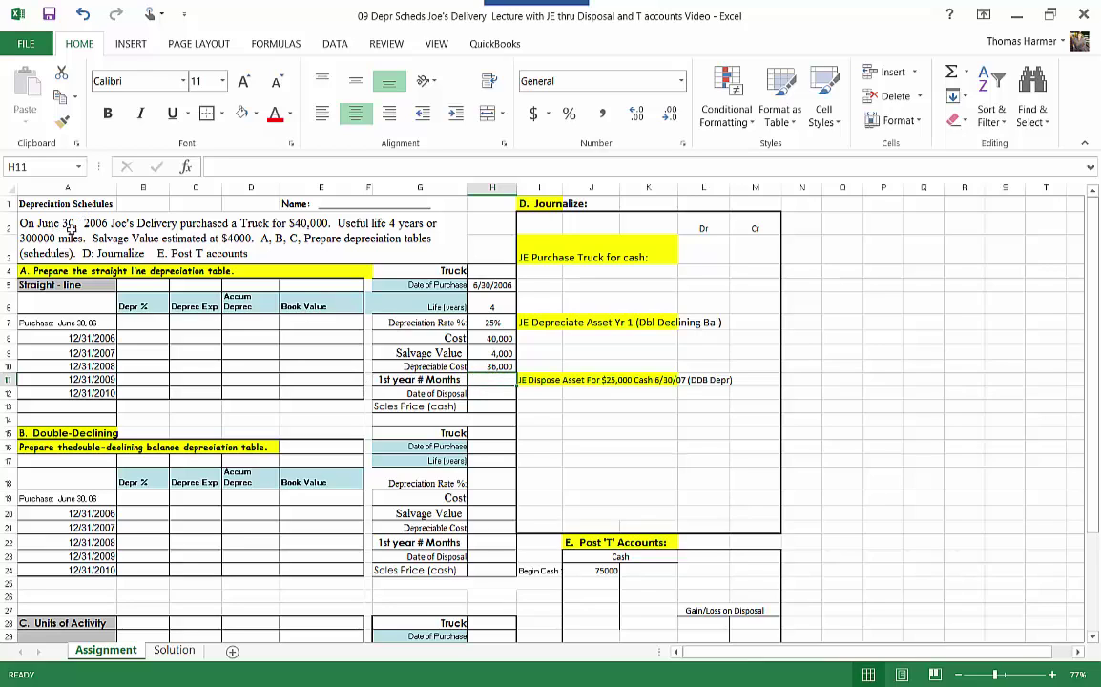
Enter 6 as the number of first-year months
{"action": "left_click", "coordinate": [487, 395]}
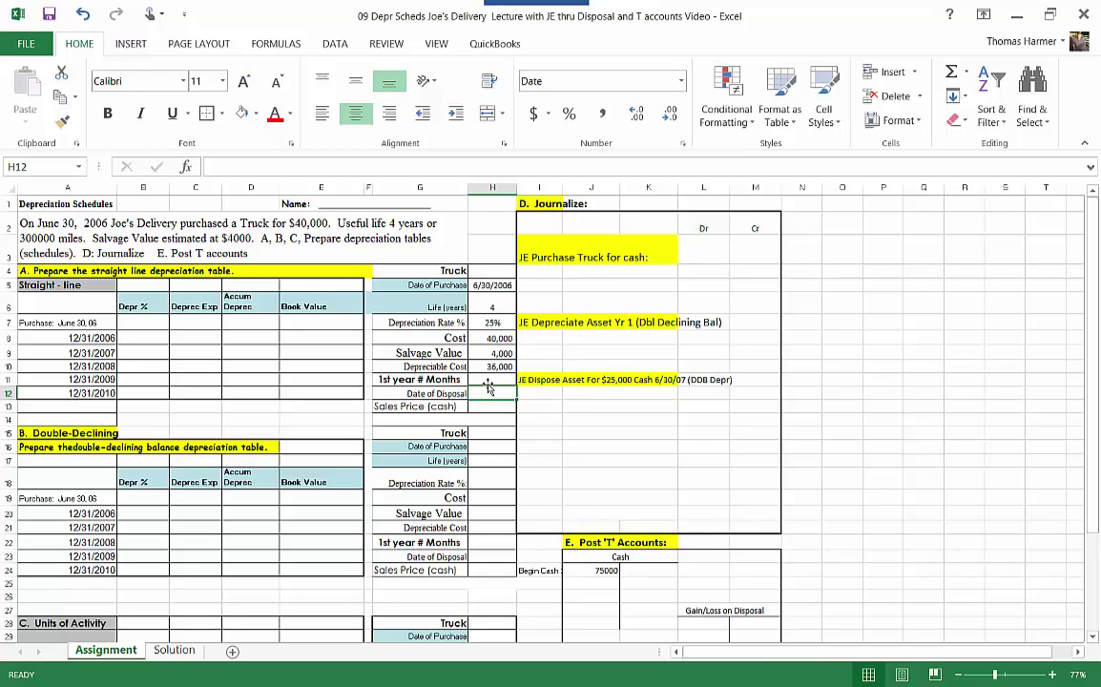
{"action": "left_click", "coordinate": [492, 379]}
{"action": "type", "text": "6"}
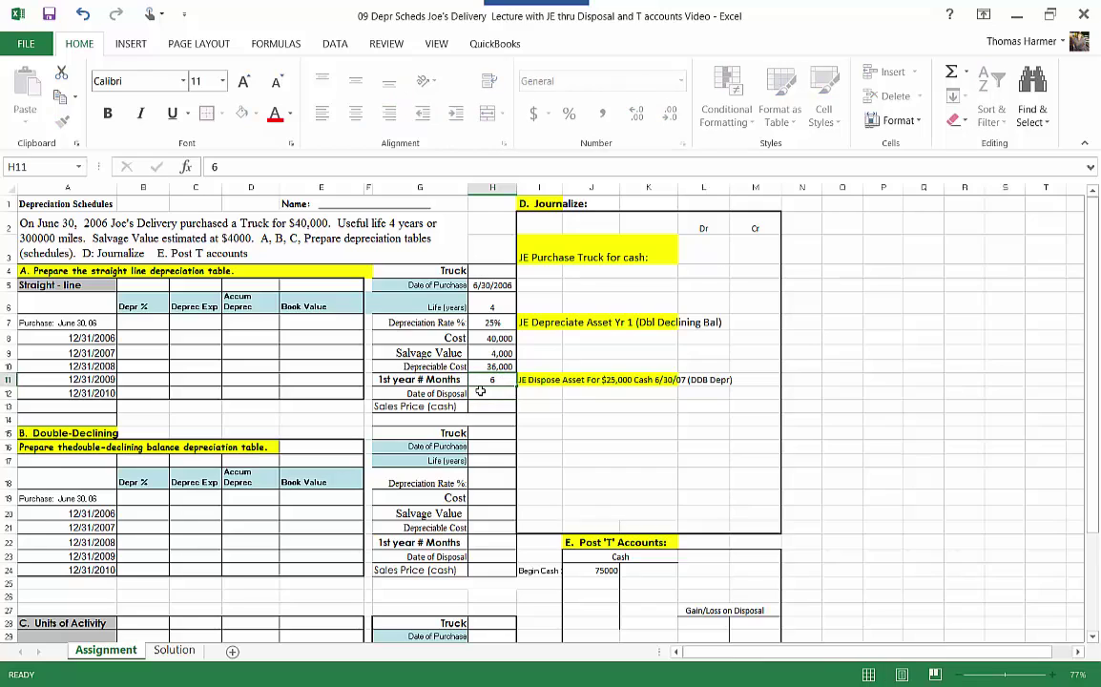
{"action": "key", "text": "Return"}
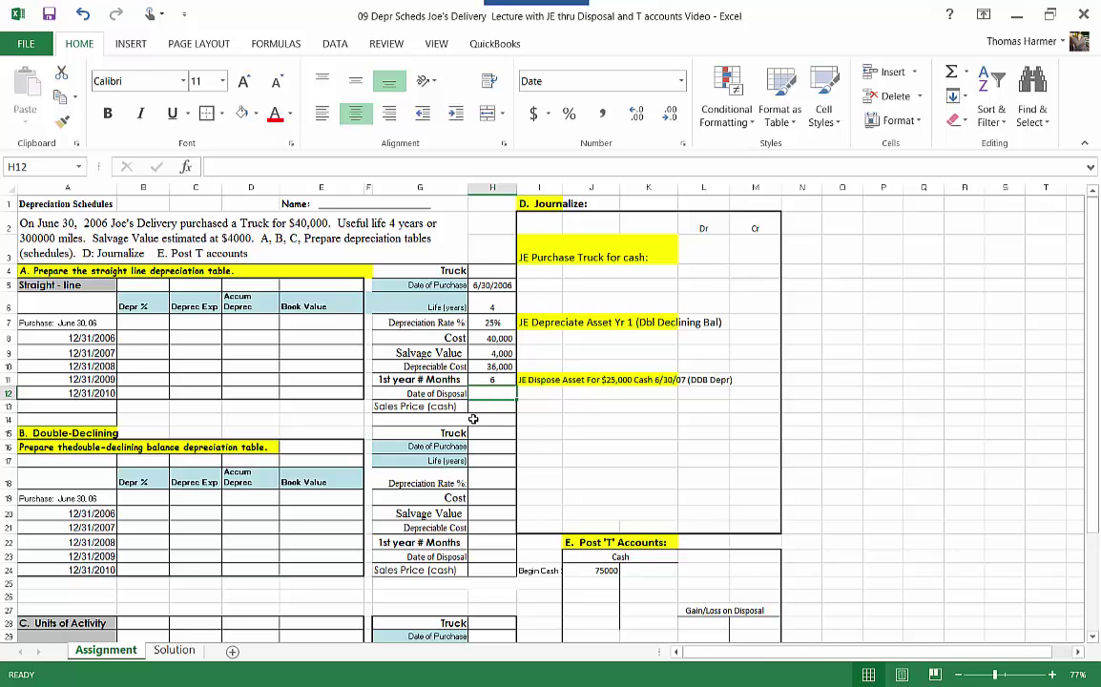
Enter disposal date 6/30/2007, correcting the mistyped entry, and cash sales price 25,000
{"action": "type", "text": "6/30"}
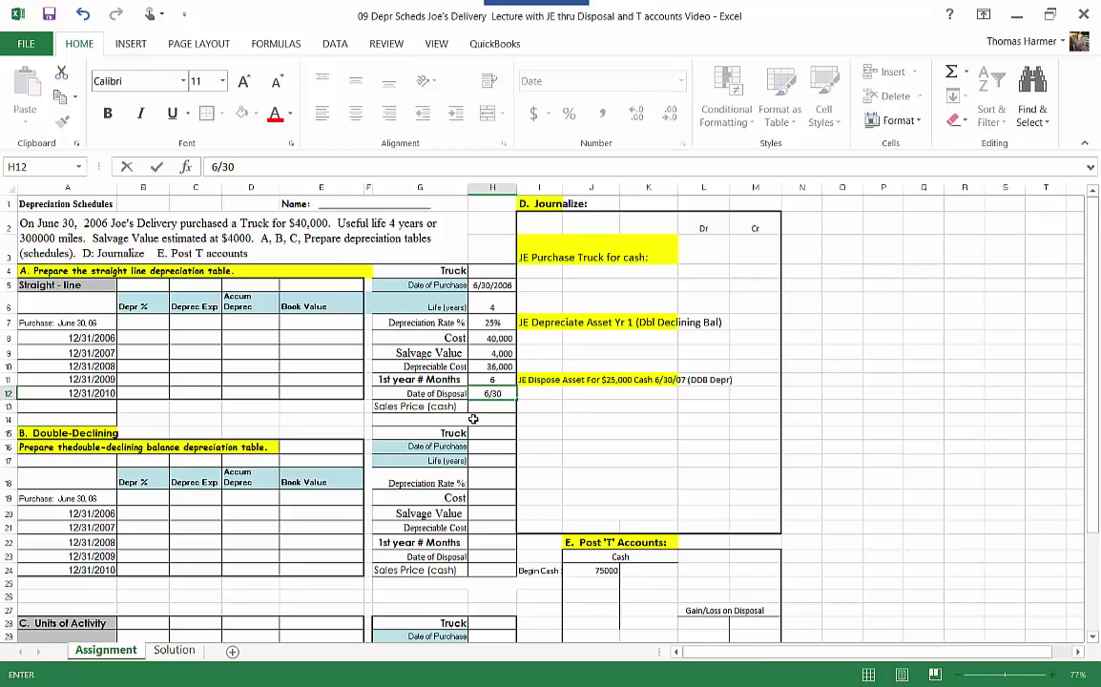
{"action": "type", "text": "/2007"}
{"action": "key", "text": "Return"}
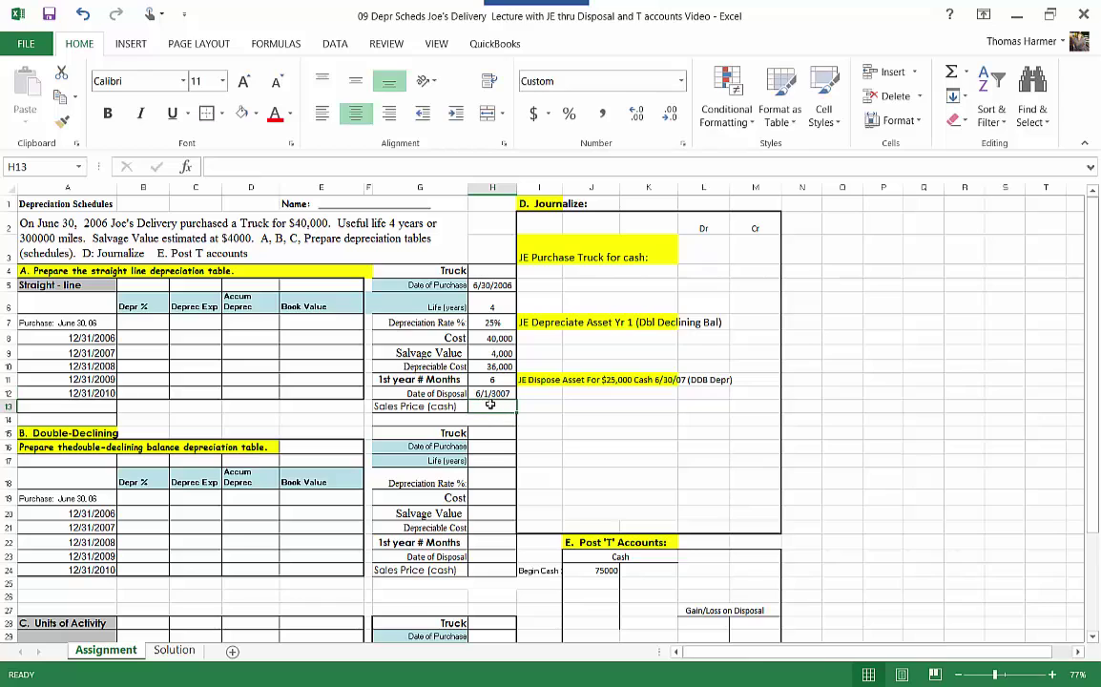
{"action": "left_click", "coordinate": [488, 394]}
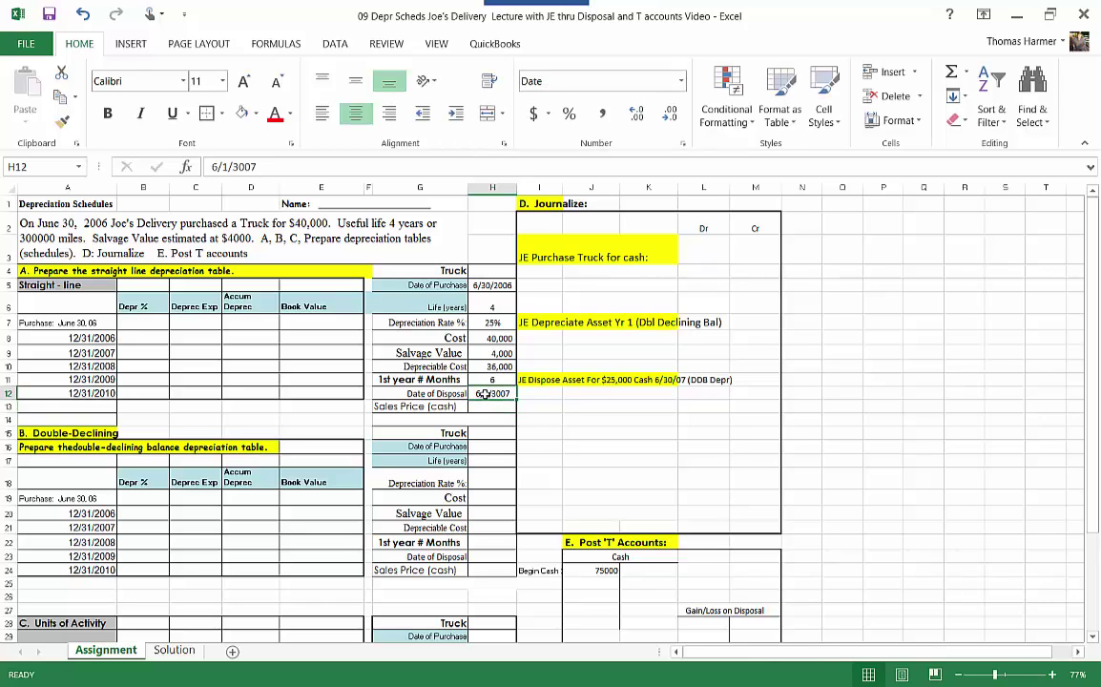
{"action": "type", "text": "6/30/"}
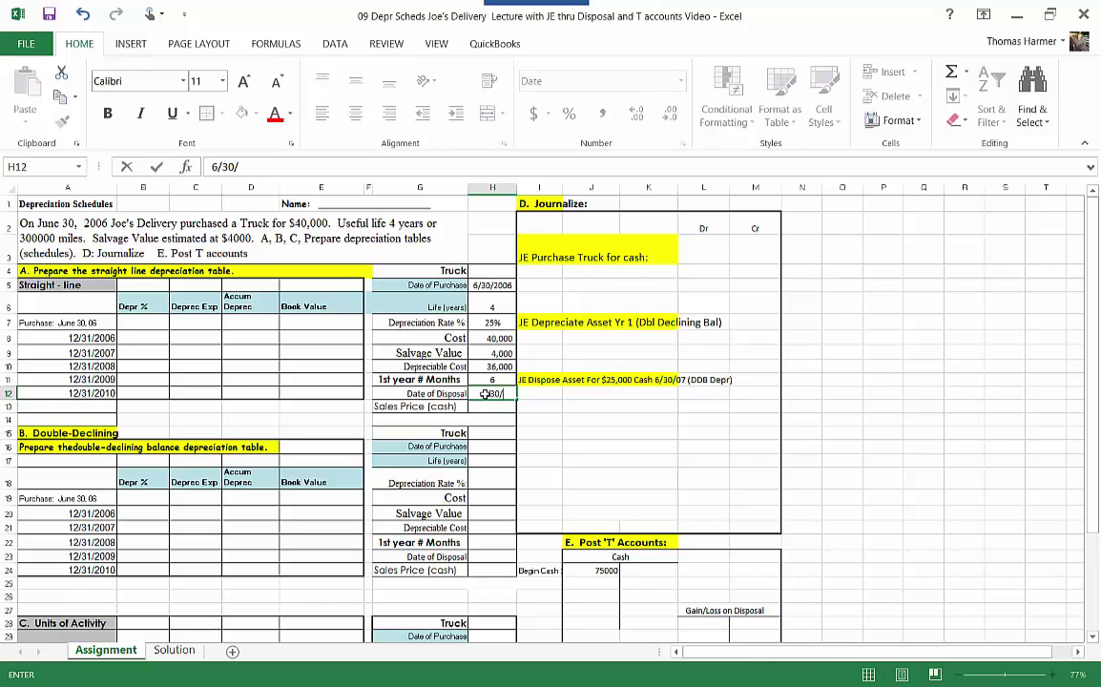
{"action": "type", "text": "2007"}
{"action": "key", "text": "Return"}
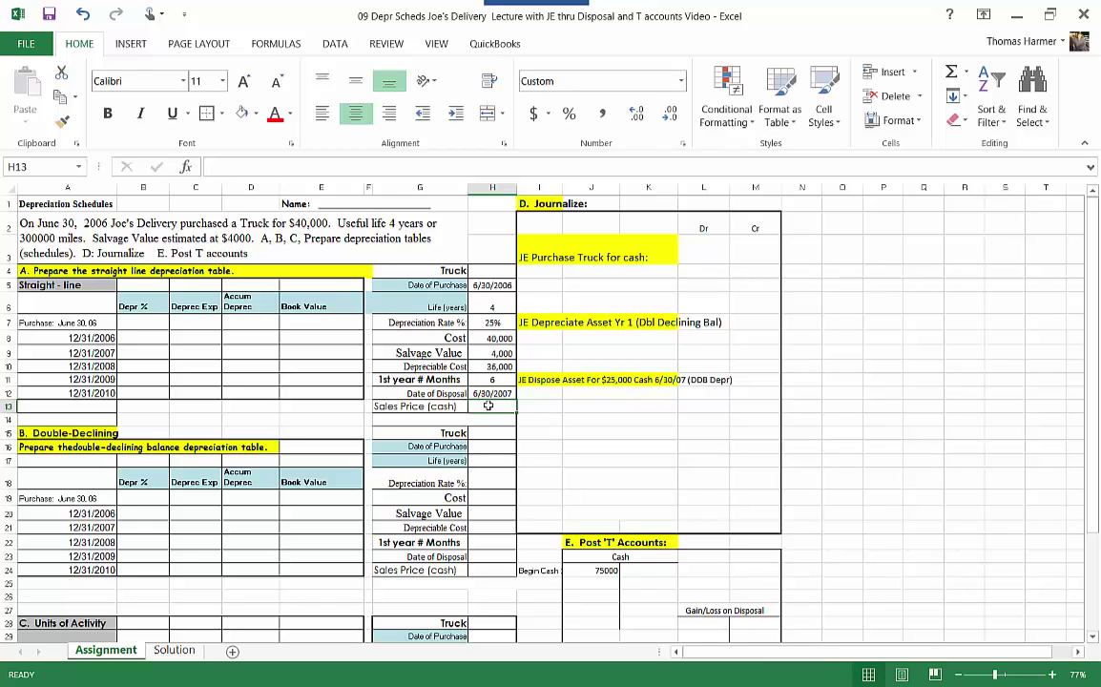
{"action": "type", "text": "25,00"}
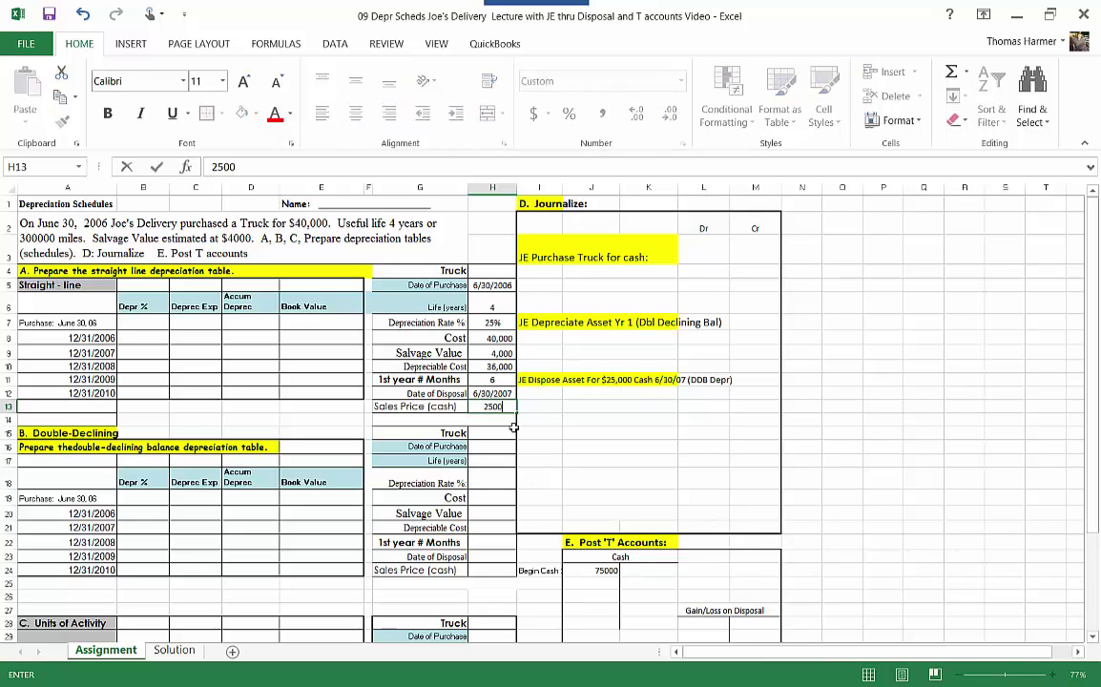
{"action": "type", "text": "0"}
{"action": "key", "text": "Return"}
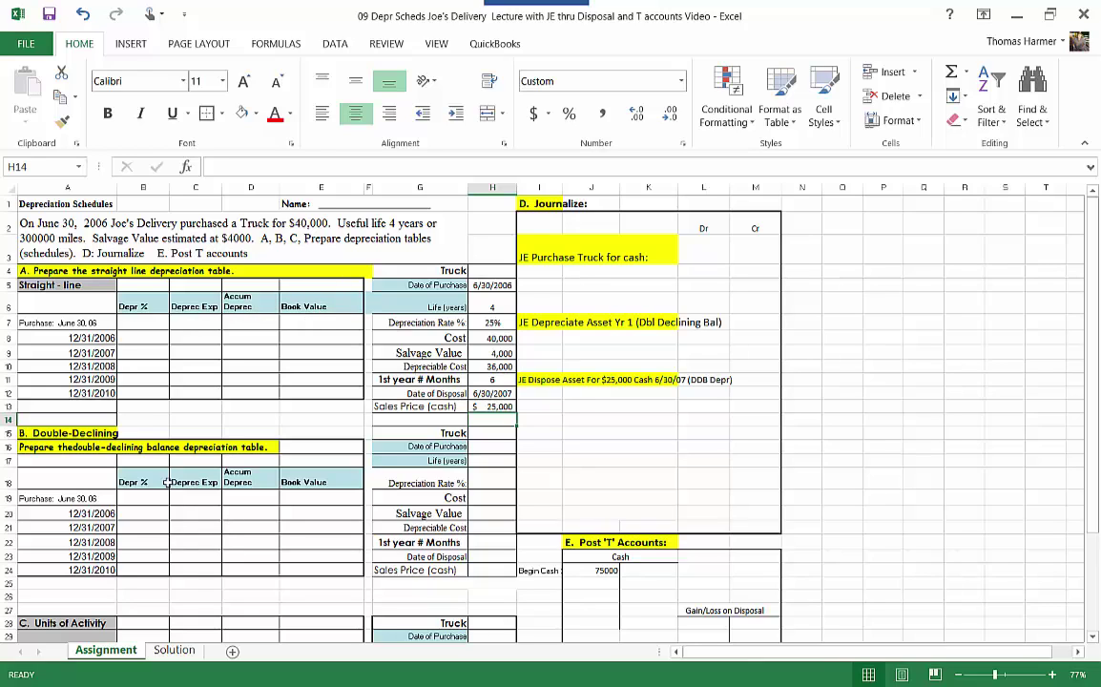
Enter 40,000 as the starting book value in E7
{"action": "left_click", "coordinate": [320, 321]}
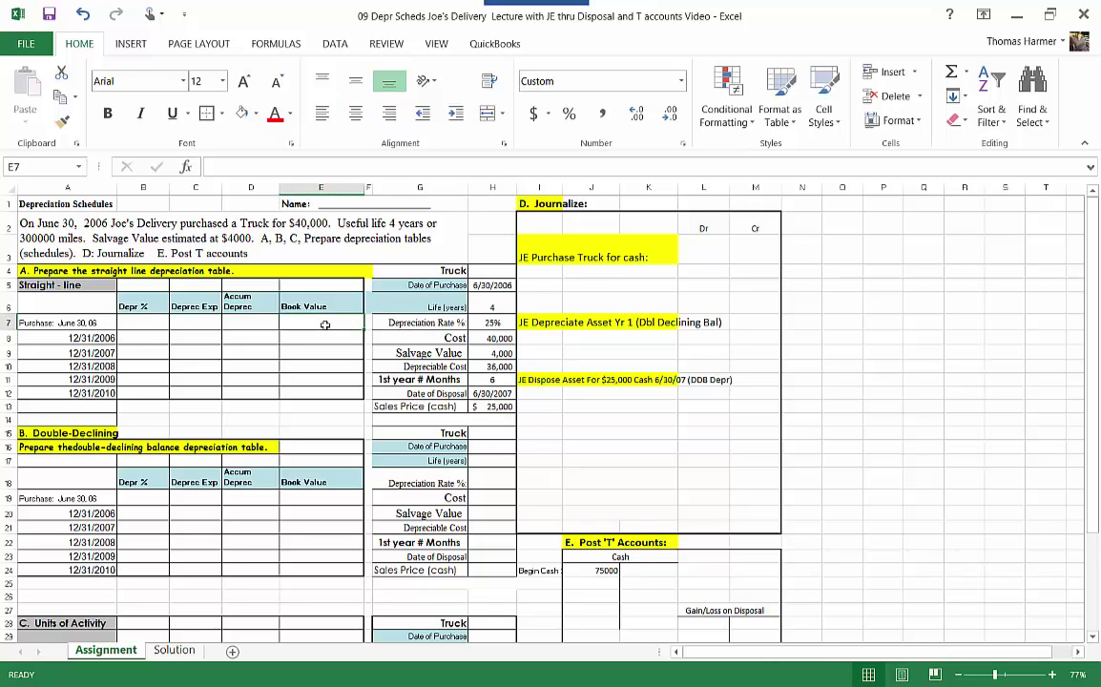
{"action": "type", "text": "40000"}
{"action": "key", "text": "Return"}
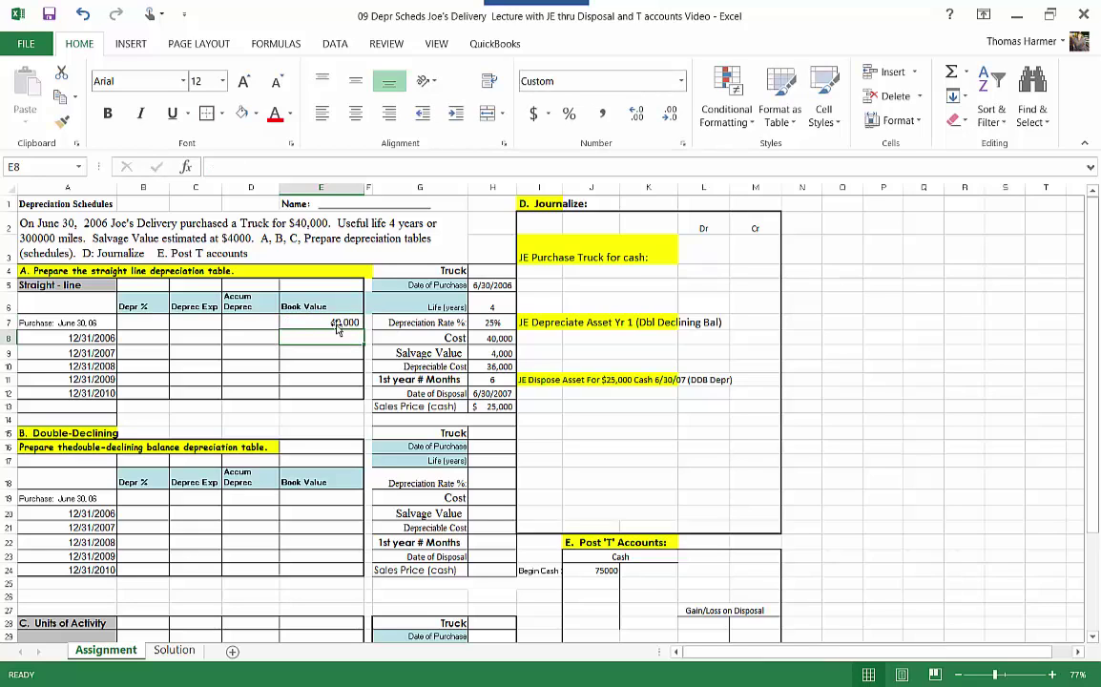
{"action": "left_click", "coordinate": [344, 323]}
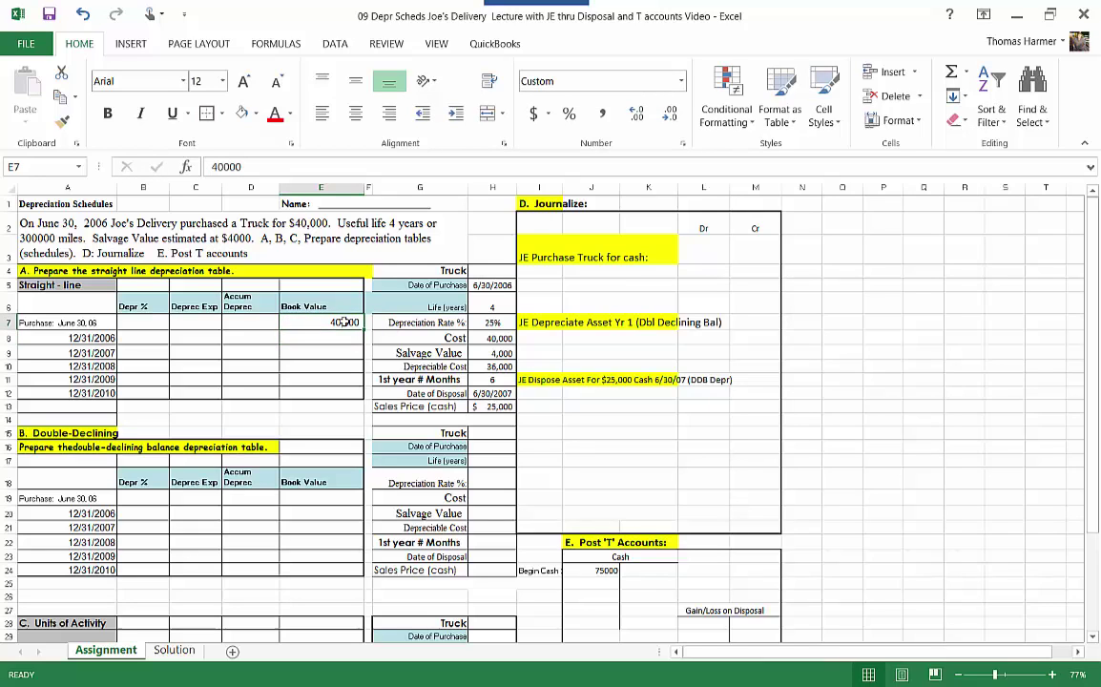
Link B8 to the rate with =H$7 and fill the 25% down through B12
{"action": "left_click", "coordinate": [135, 336]}
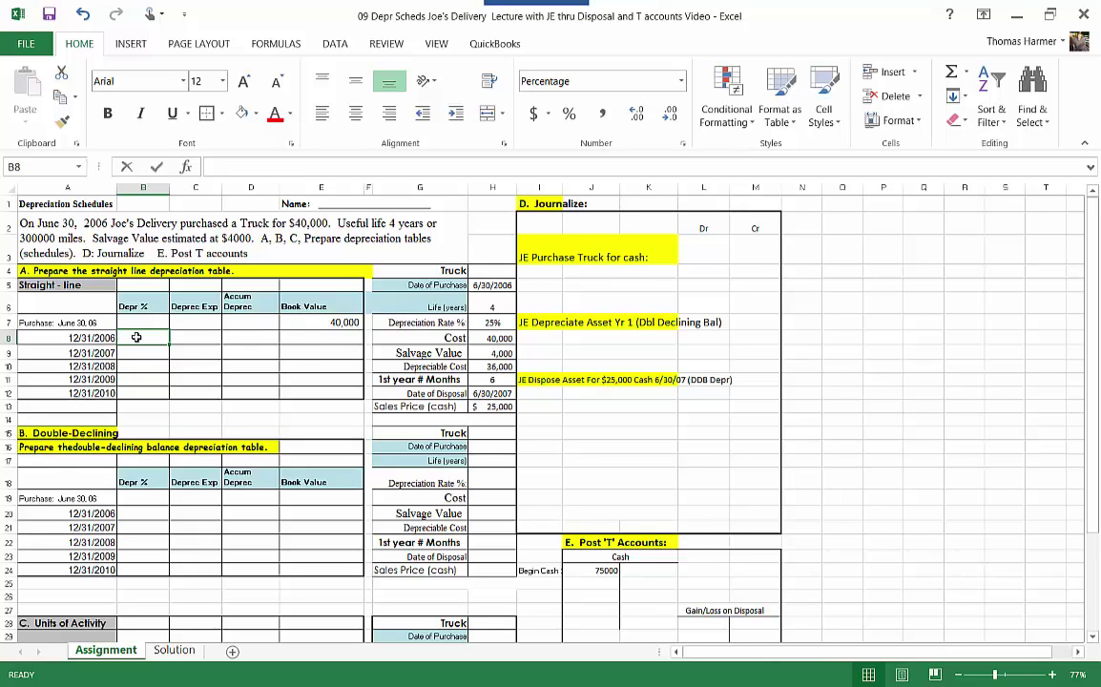
{"action": "type", "text": "="}
{"action": "left_click", "coordinate": [490, 324]}
{"action": "key", "text": "Return"}
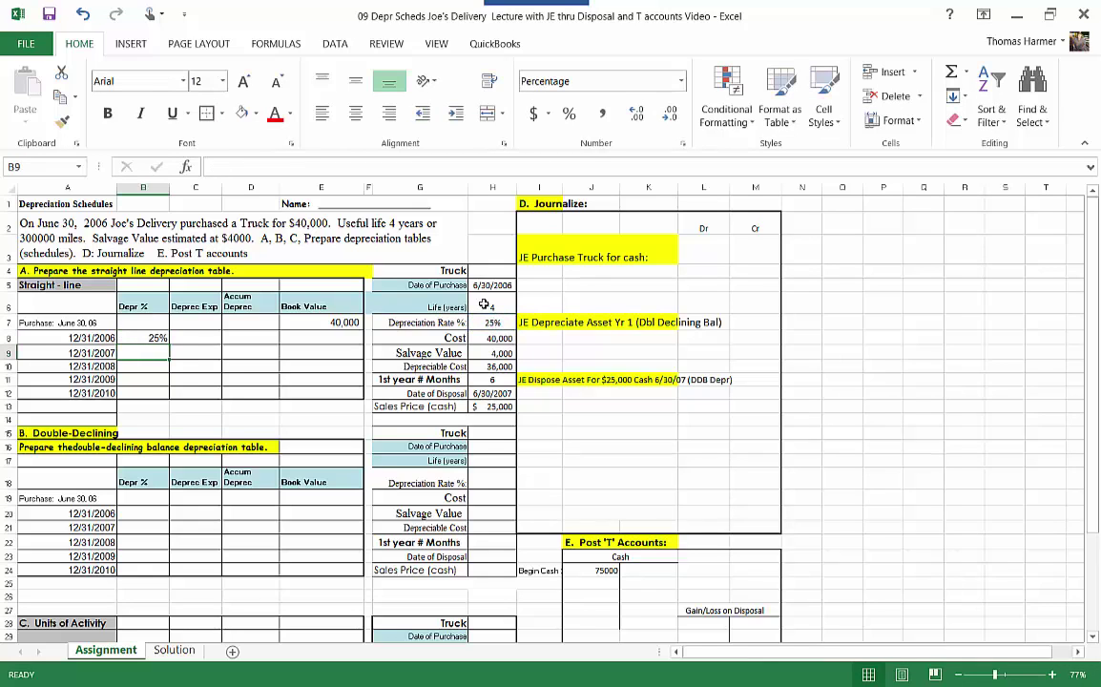
{"action": "key", "text": "Up"}
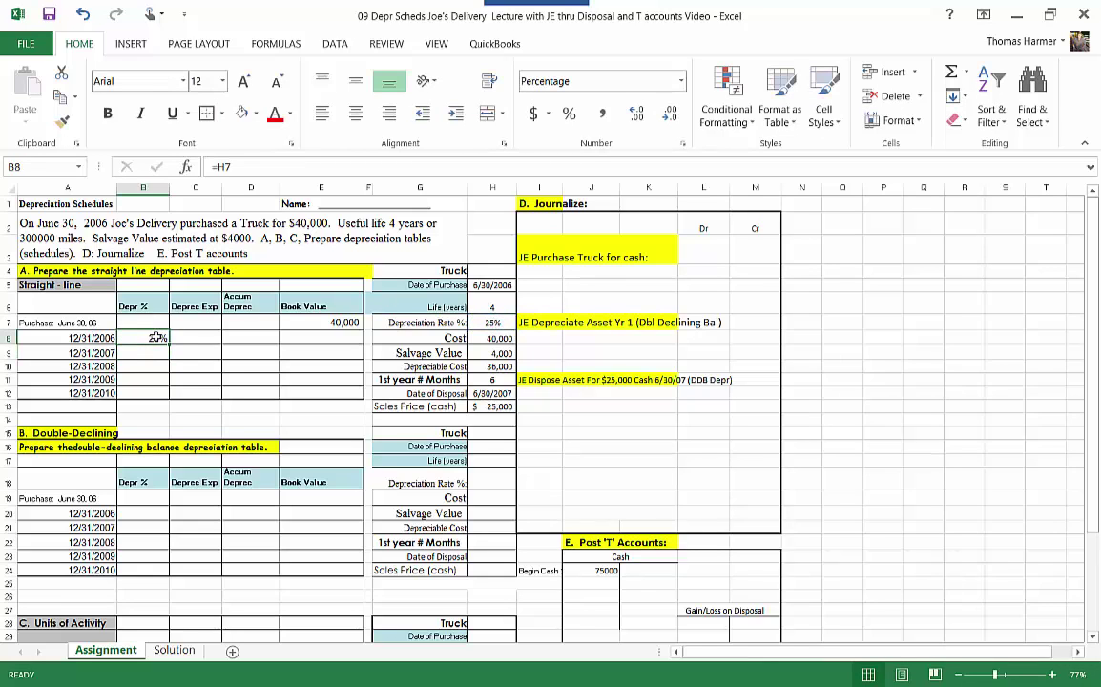
{"action": "left_click", "coordinate": [223, 166]}
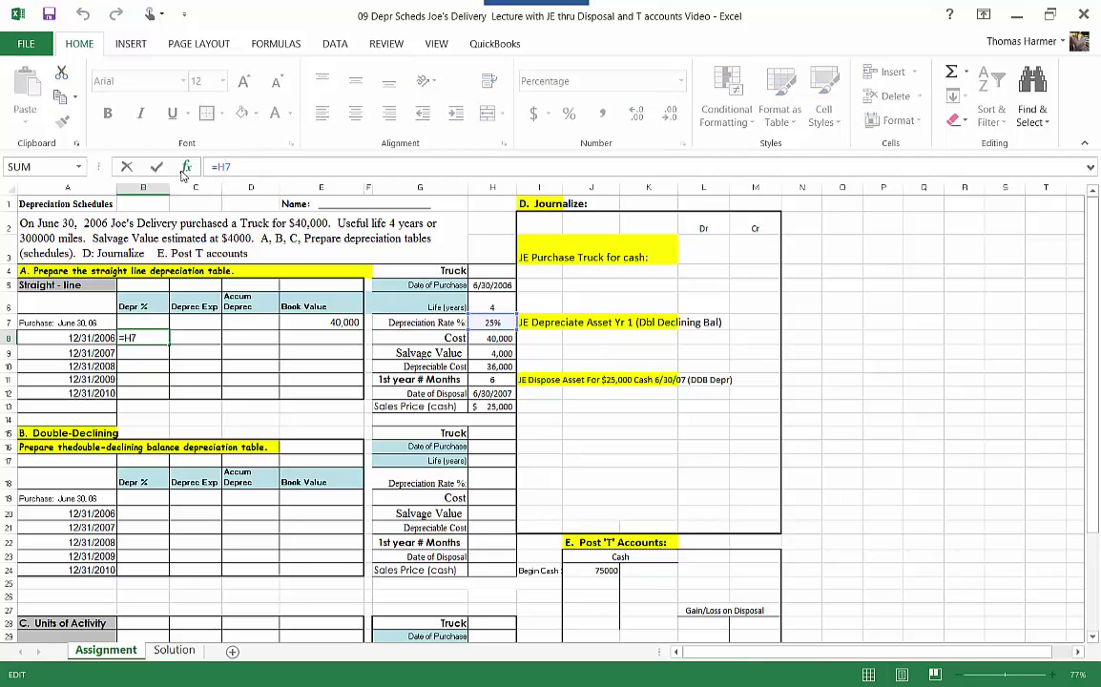
{"action": "type", "text": "$"}
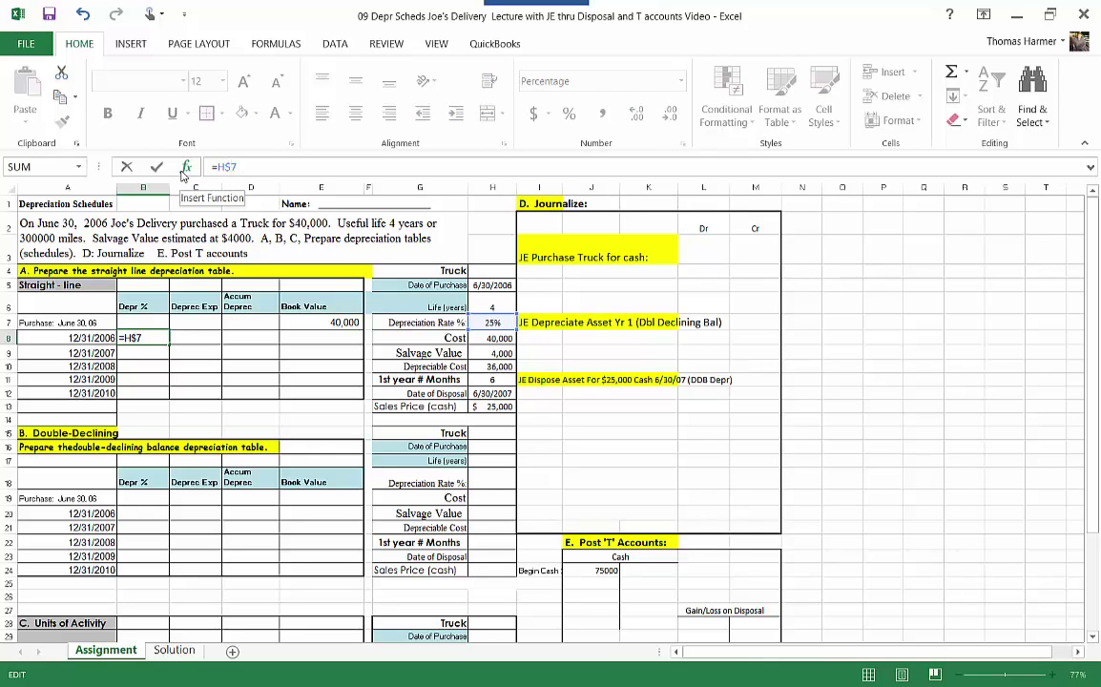
{"action": "key", "text": "Return"}
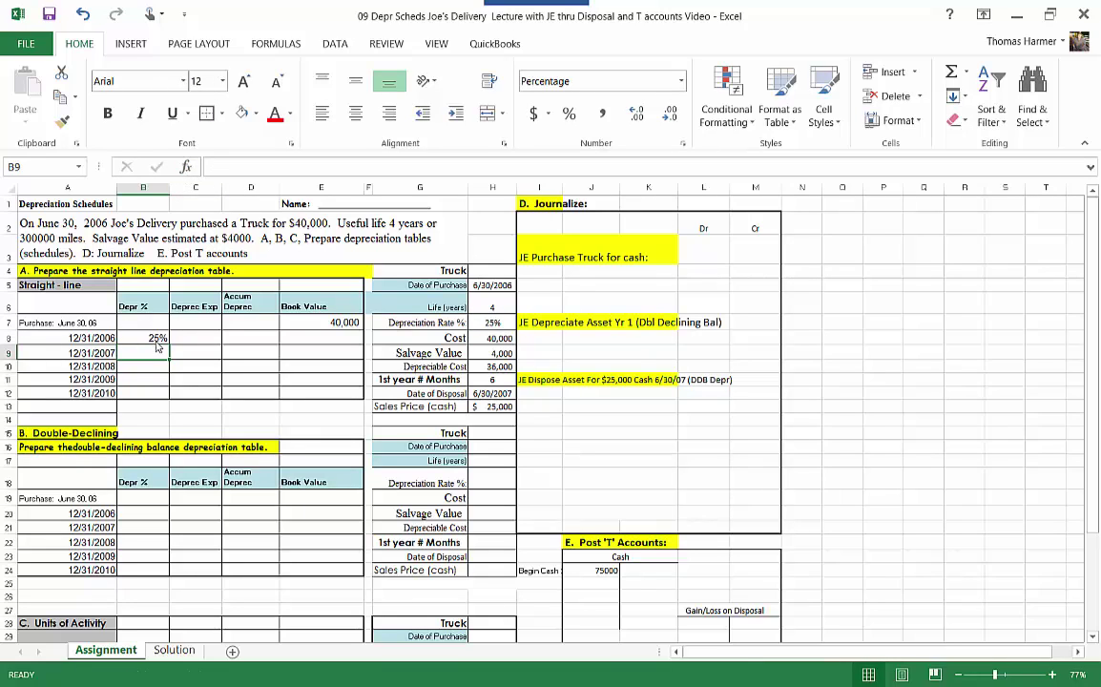
{"action": "left_click", "coordinate": [160, 340]}
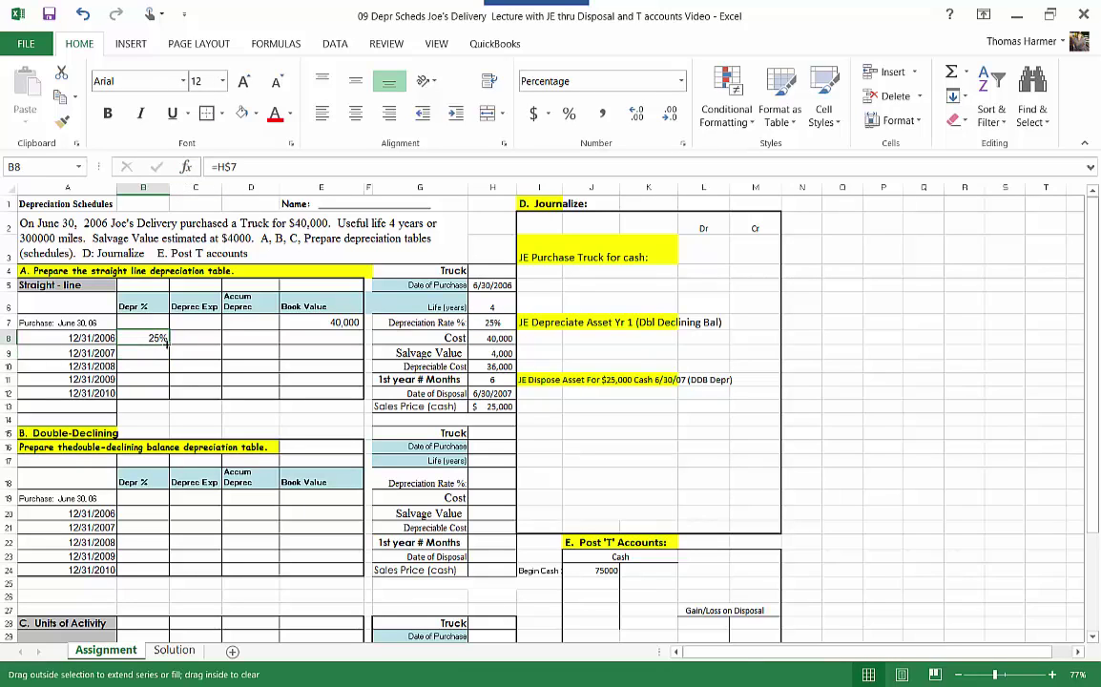
{"action": "left_click_drag", "start_coordinate": [167, 346], "coordinate": [153, 391]}
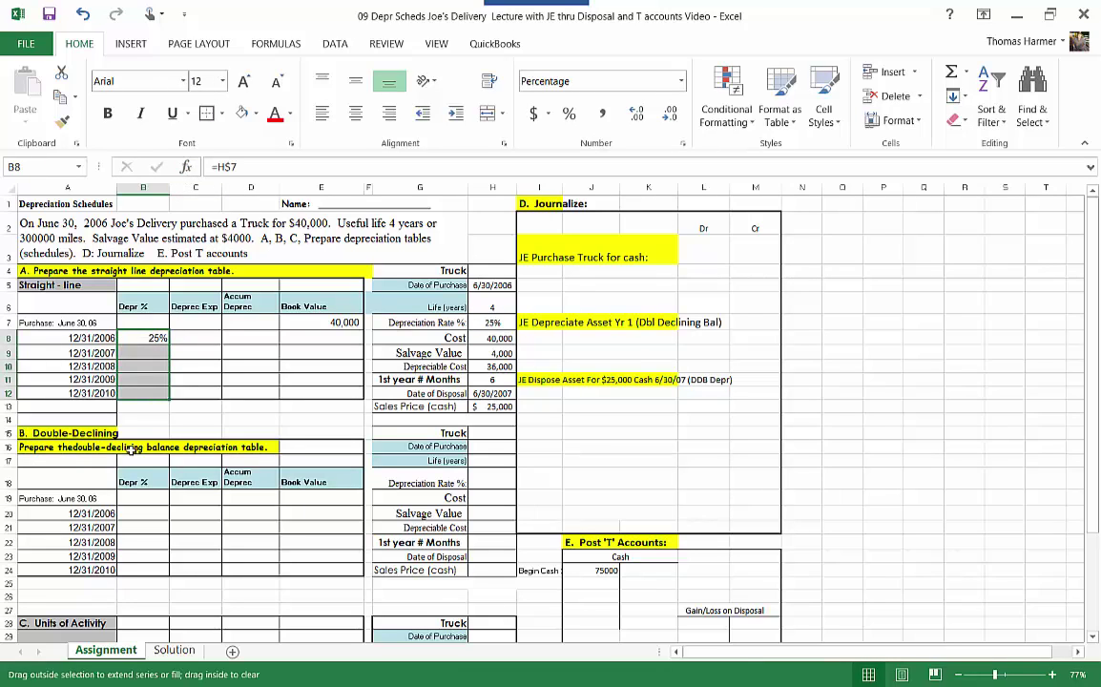
{"action": "left_click_drag", "start_coordinate": [132, 448], "coordinate": [148, 397]}
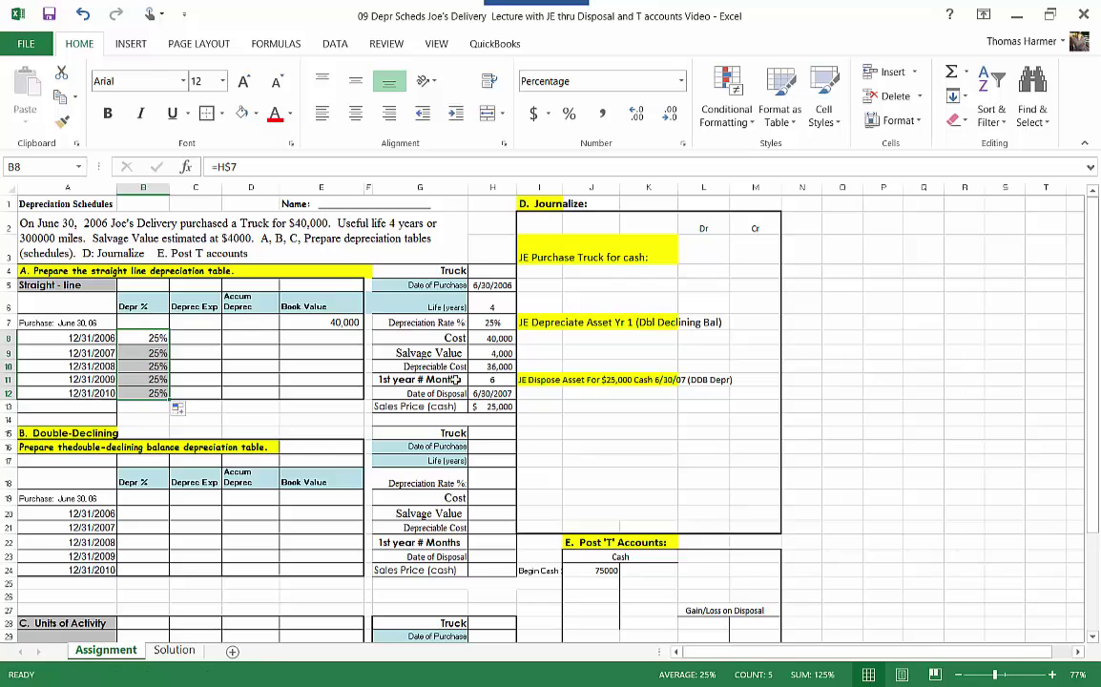
Enter =B8*H$10 in C8 and fill the 9,000 expense down through 2010
{"action": "left_click", "coordinate": [198, 338]}
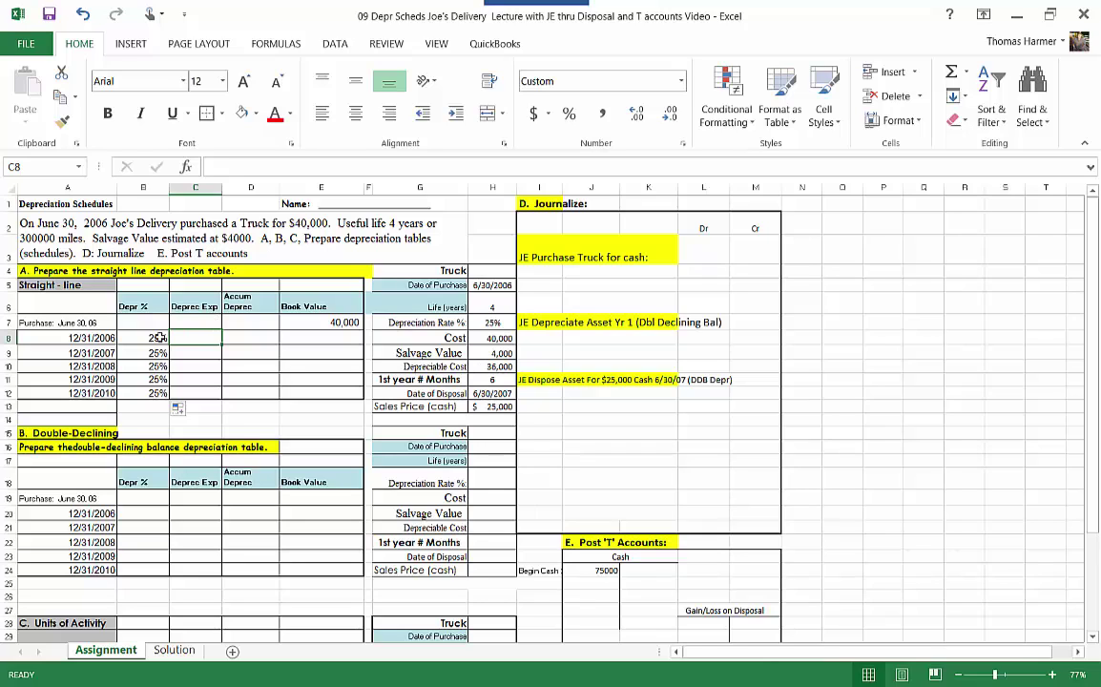
{"action": "type", "text": "="}
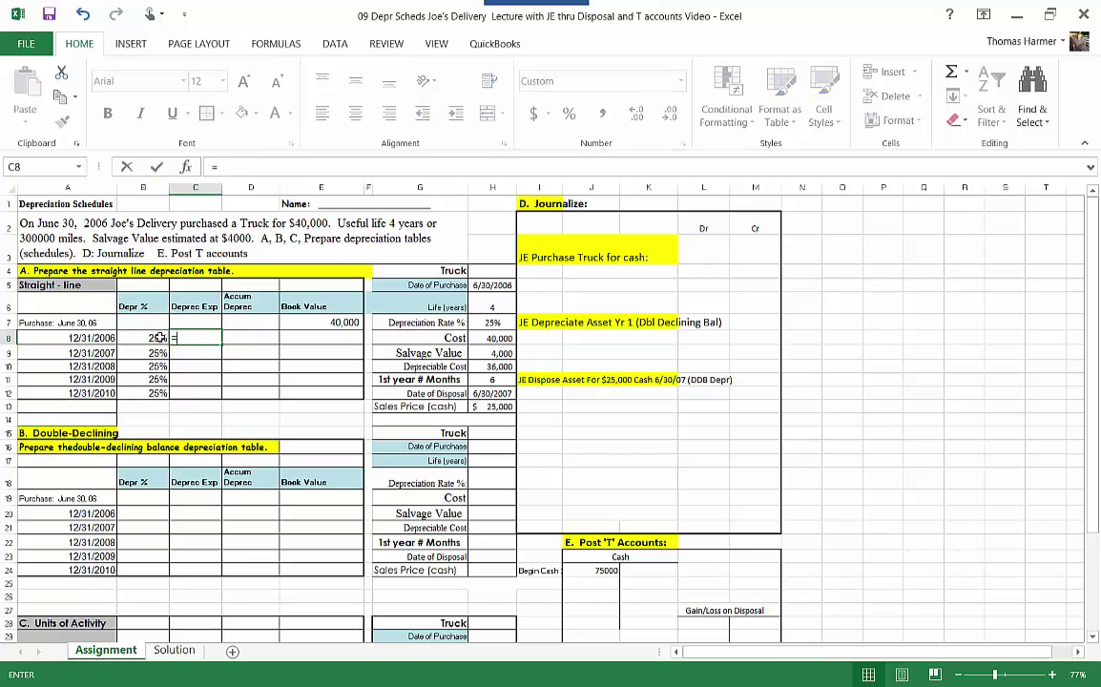
{"action": "left_click", "coordinate": [160, 338]}
{"action": "type", "text": "*"}
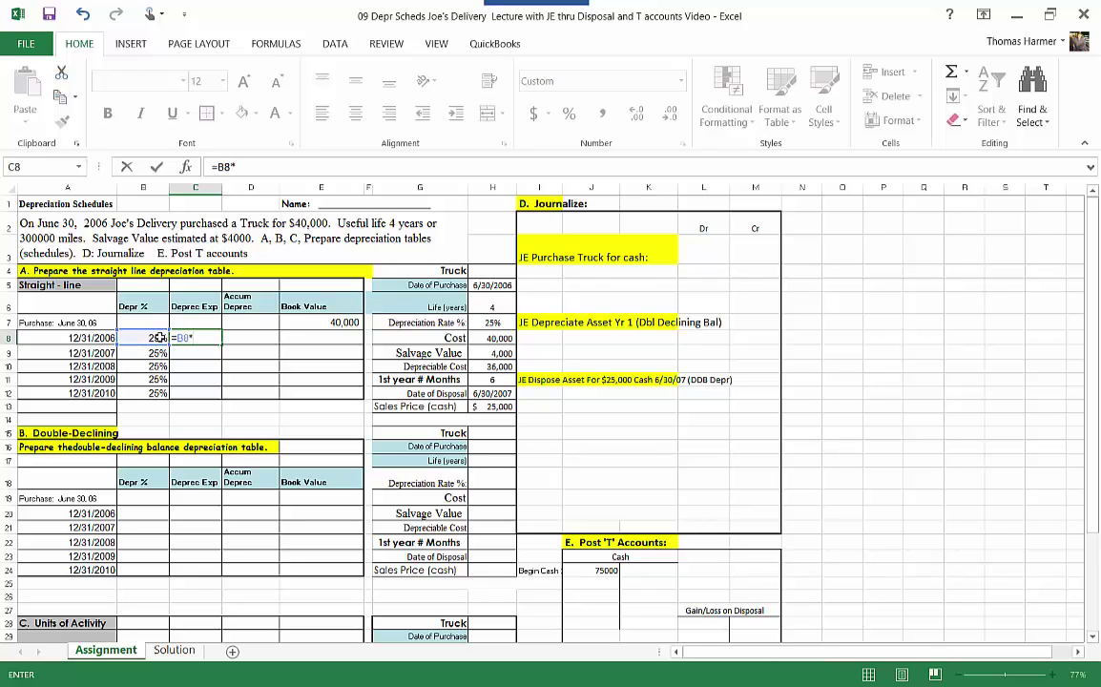
{"action": "left_click", "coordinate": [497, 368]}
{"action": "key", "text": "Return"}
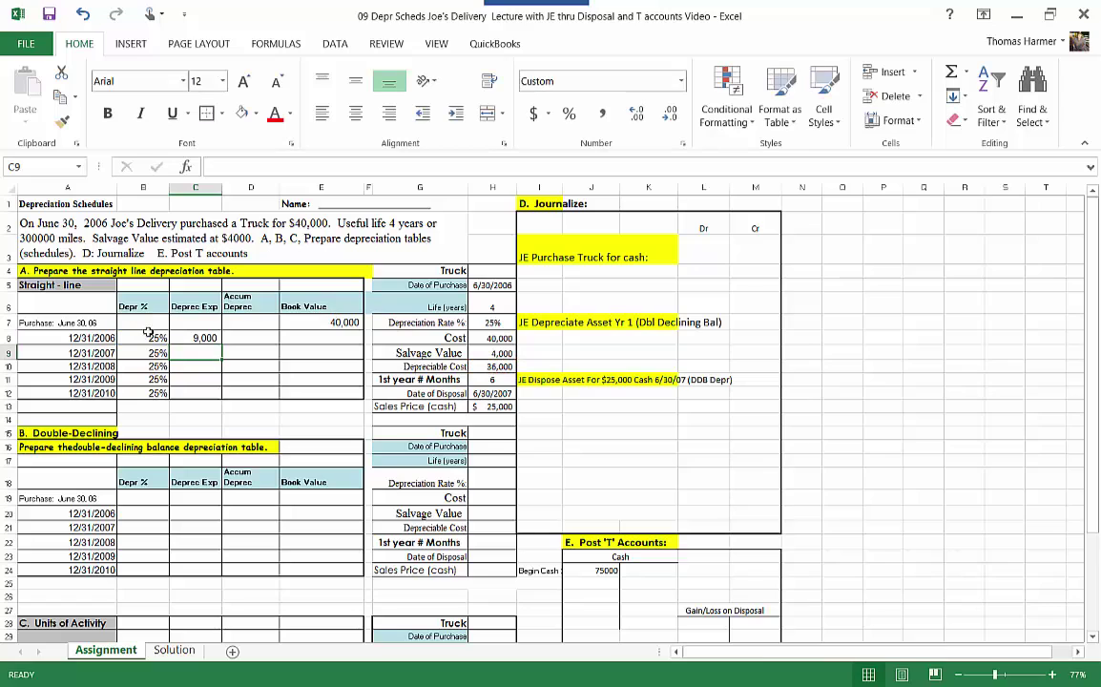
{"action": "left_click", "coordinate": [202, 338]}
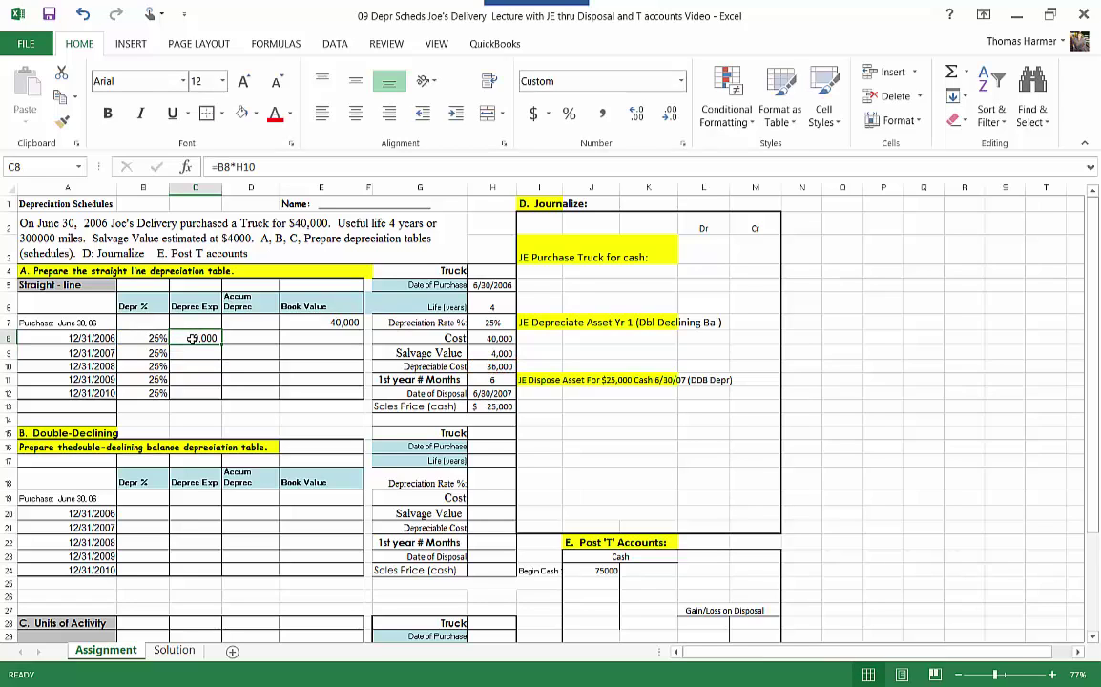
{"action": "left_click", "coordinate": [244, 167]}
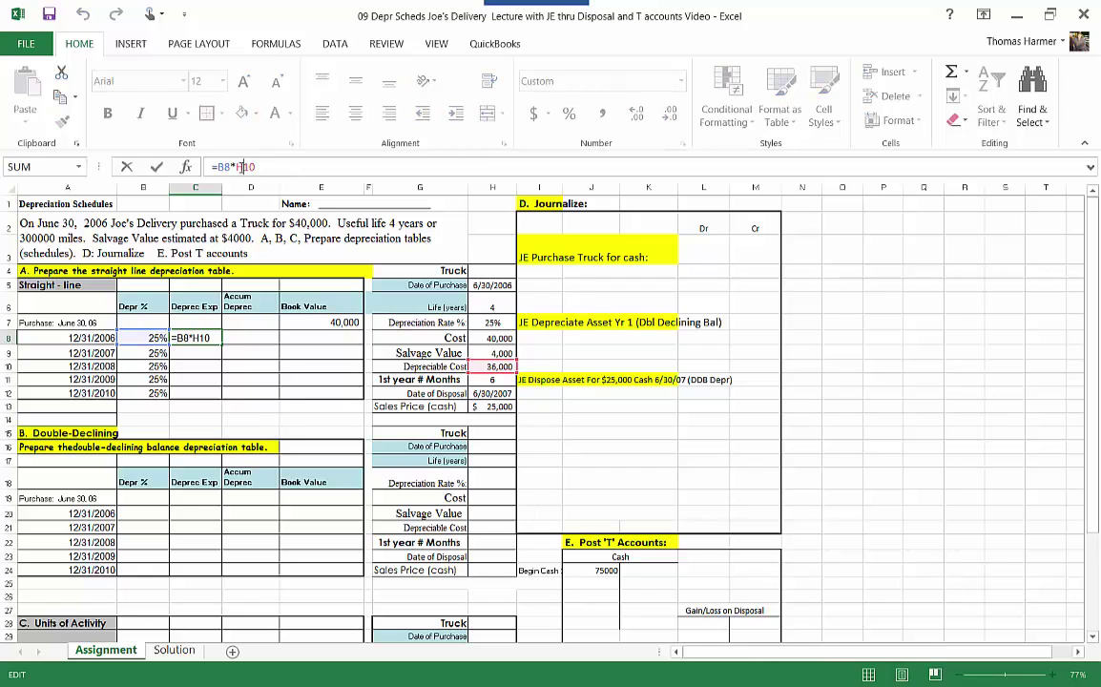
{"action": "key", "text": "F4"}
{"action": "key", "text": "Return"}
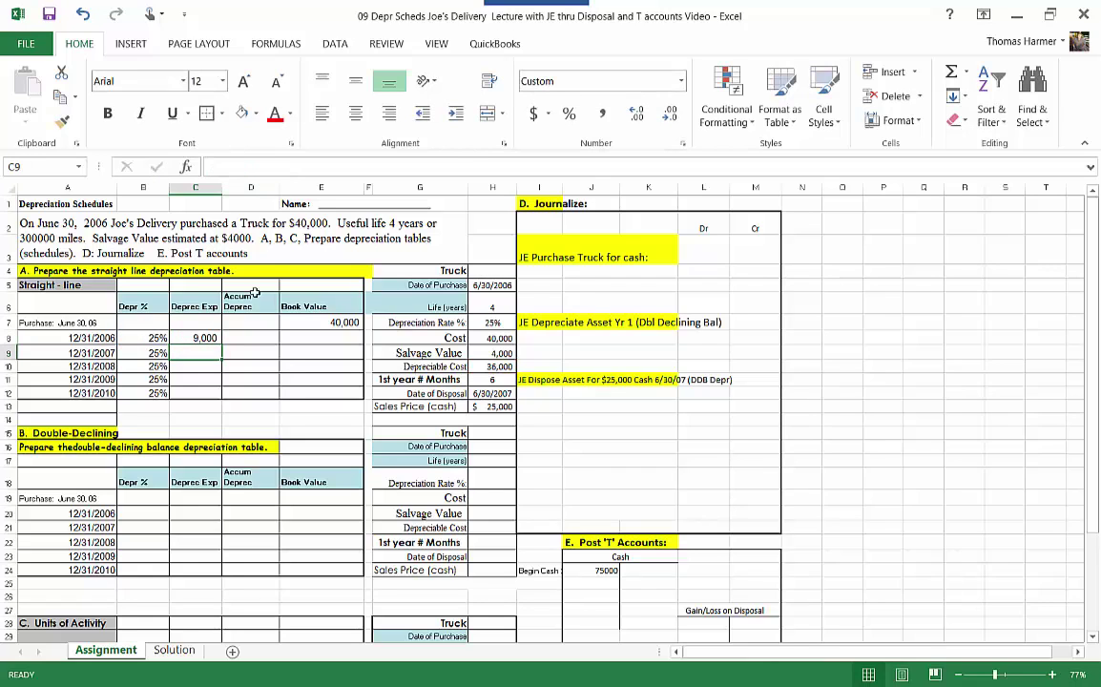
{"action": "left_click", "coordinate": [209, 339]}
{"action": "left_click_drag", "start_coordinate": [220, 347], "coordinate": [217, 396]}
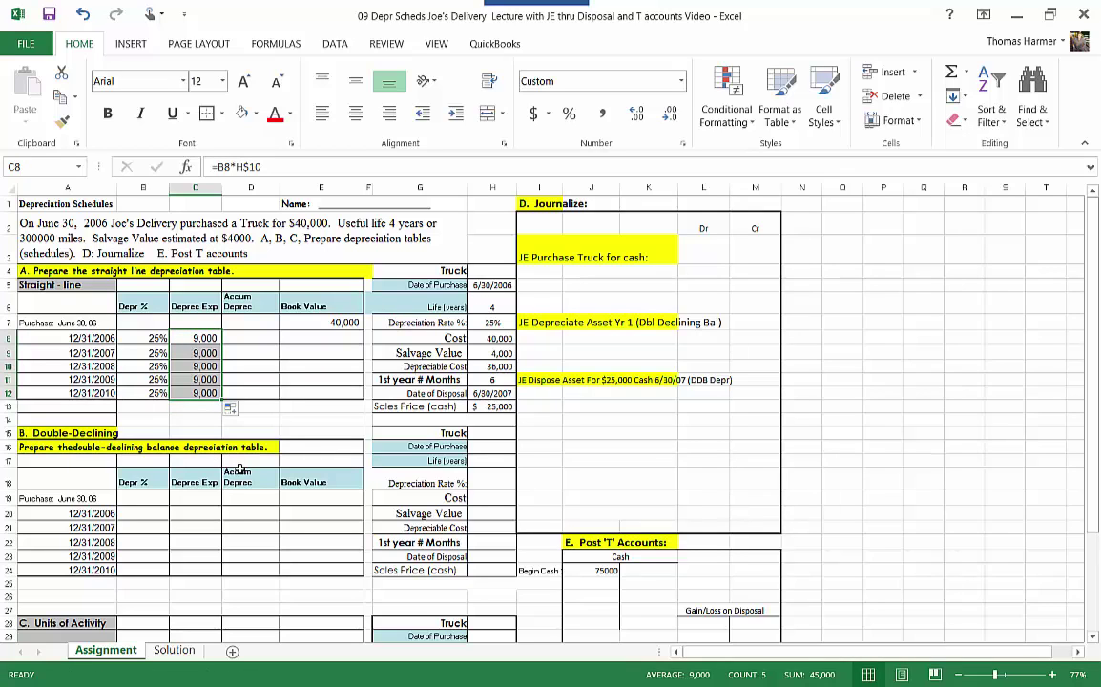
Halve the 2006 expense by appending /2 to C8's formula, giving 4,500
{"action": "left_click", "coordinate": [199, 338]}
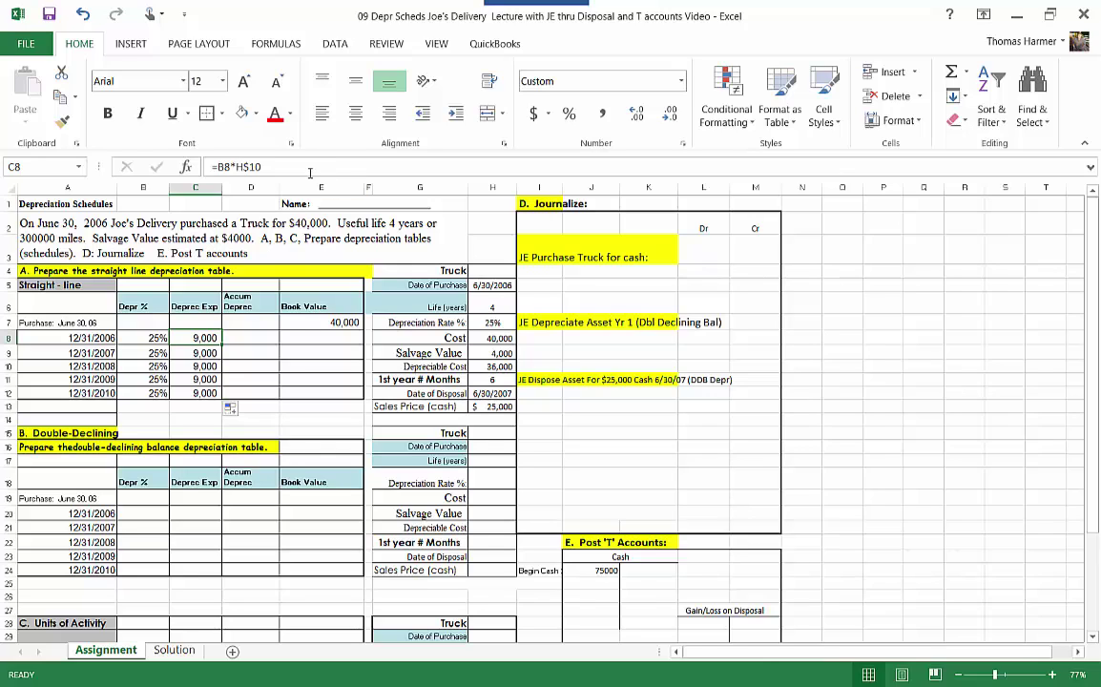
{"action": "left_click", "coordinate": [286, 169]}
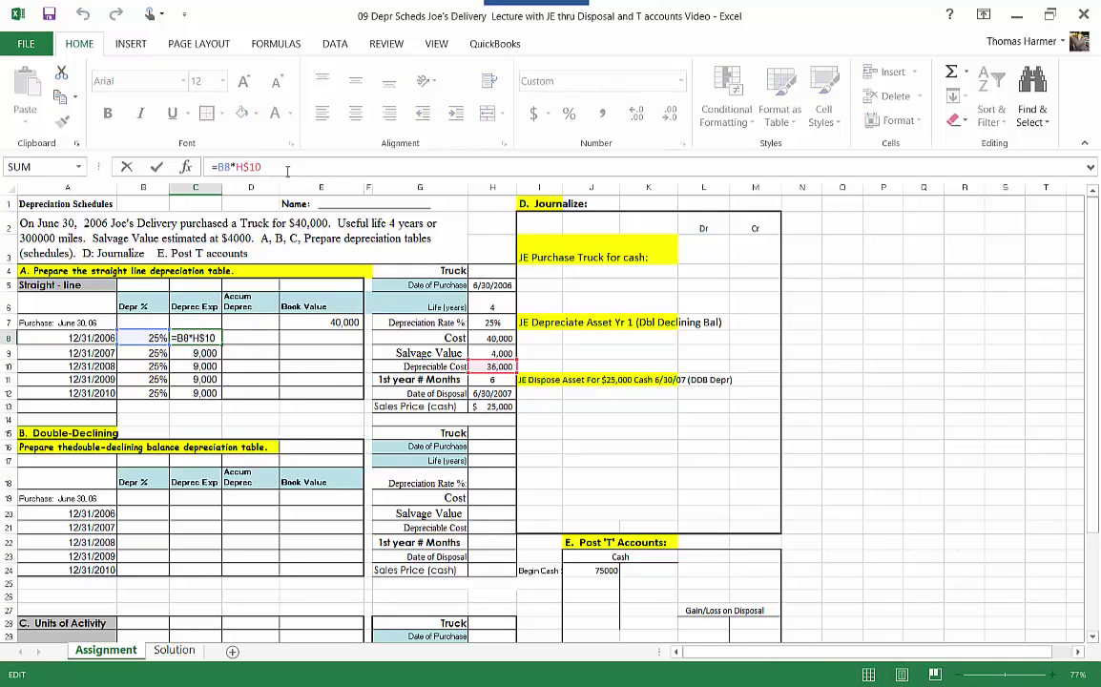
{"action": "type", "text": "/2"}
{"action": "key", "text": "Return"}
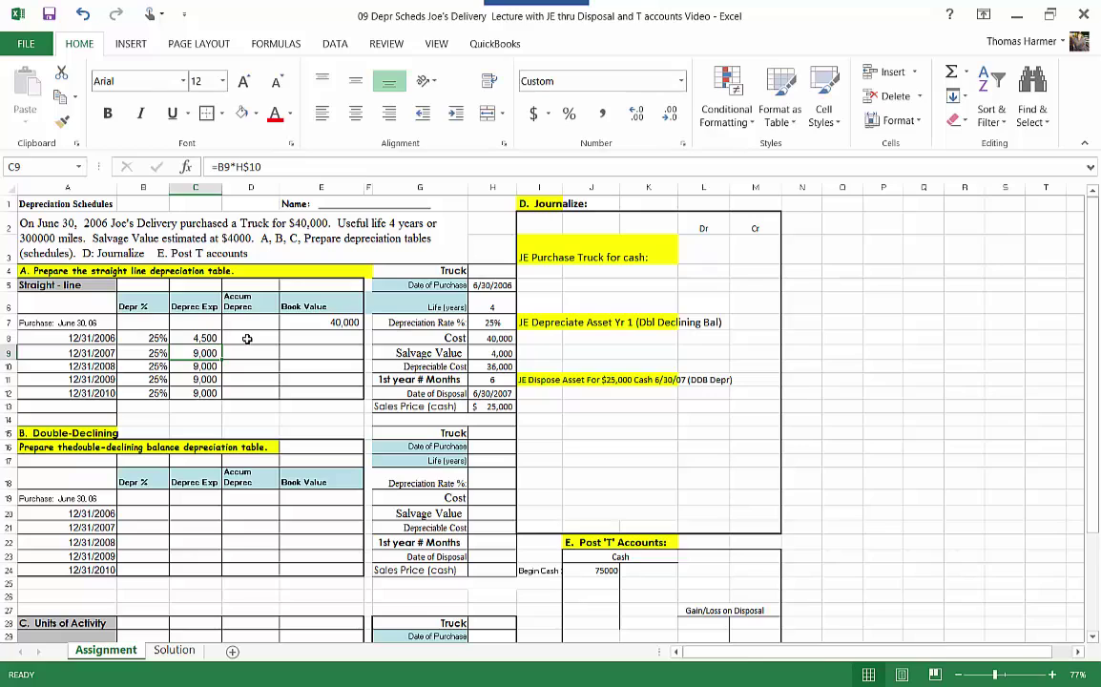
Enter =D7+C8 in D8, fill it down to D12, and clear the extra value in D13
{"action": "key", "text": "ctrl+c"}
{"action": "left_click", "coordinate": [256, 339]}
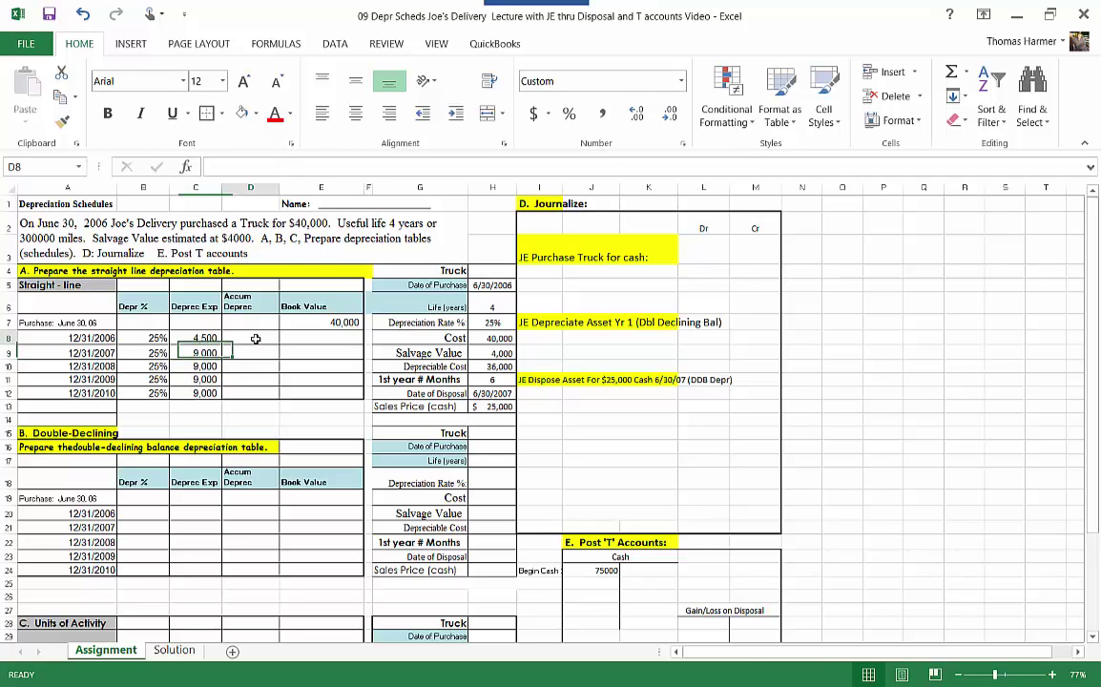
{"action": "key", "text": "Escape"}
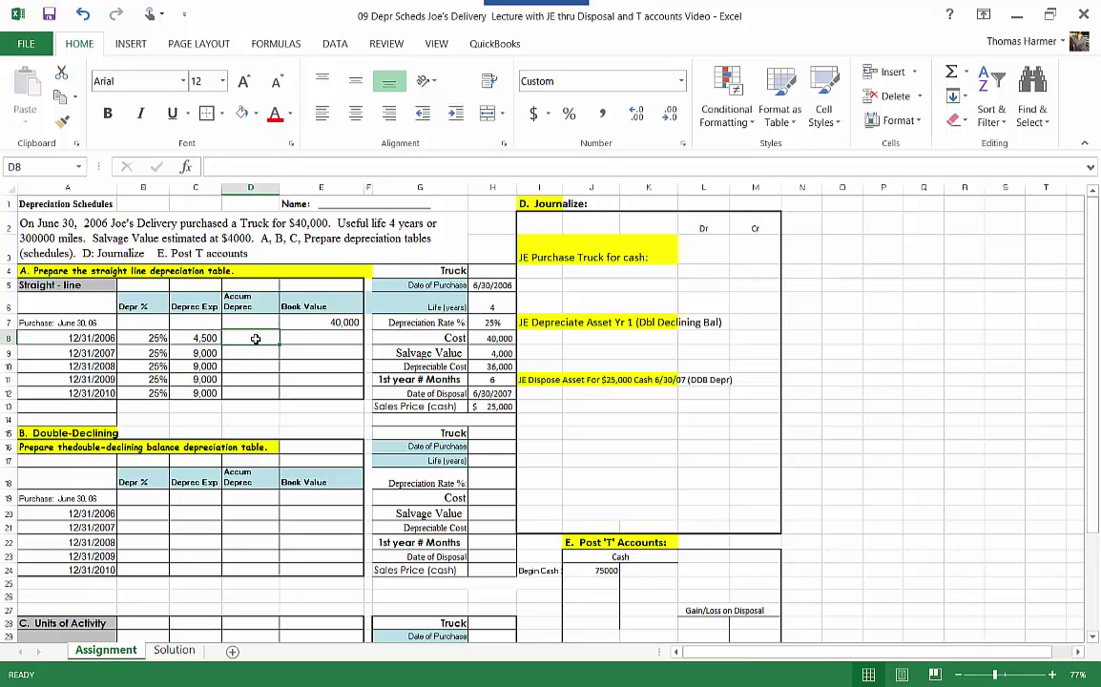
{"action": "type", "text": "="}
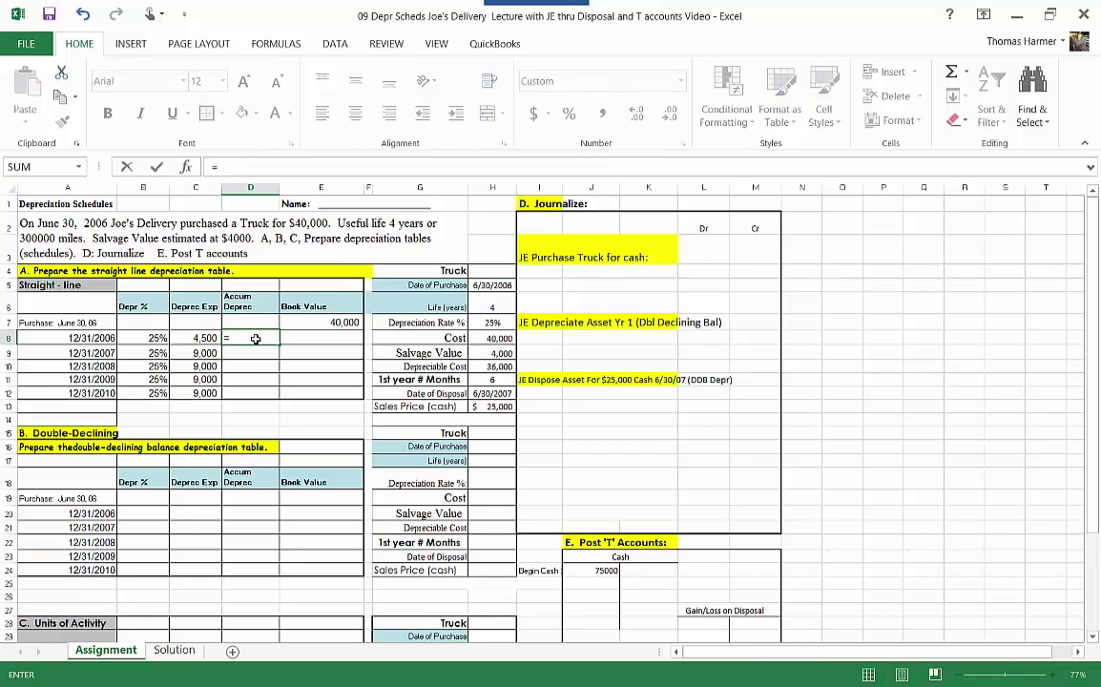
{"action": "key", "text": "Up"}
{"action": "type", "text": "+"}
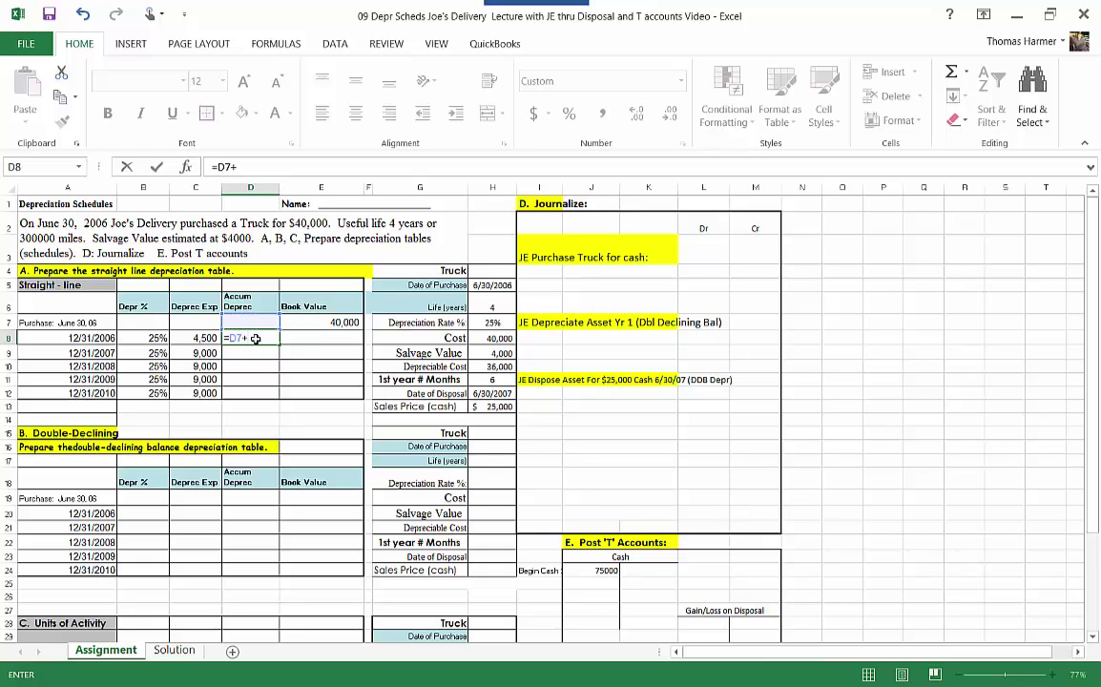
{"action": "key", "text": "Left"}
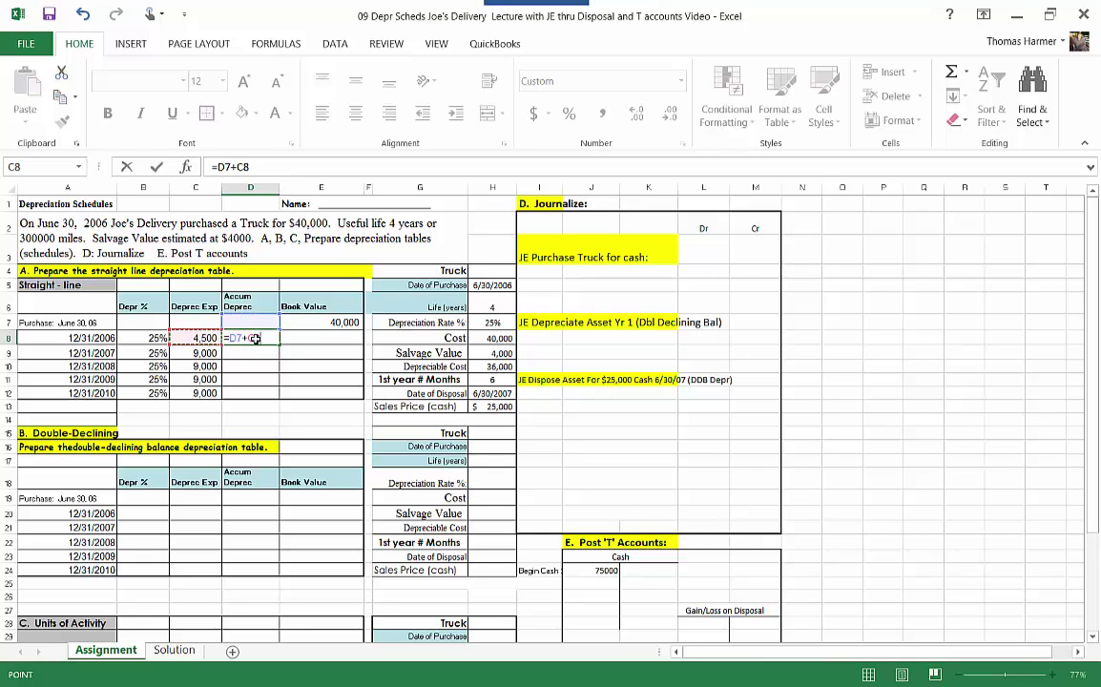
{"action": "key", "text": "Return"}
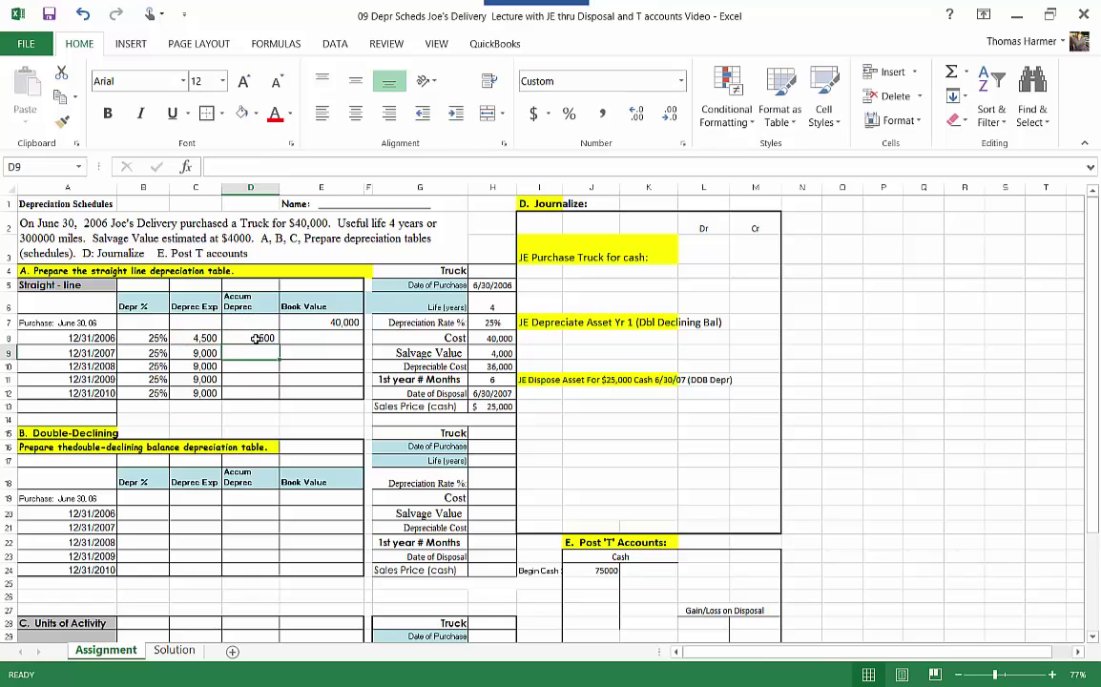
{"action": "left_click", "coordinate": [250, 337]}
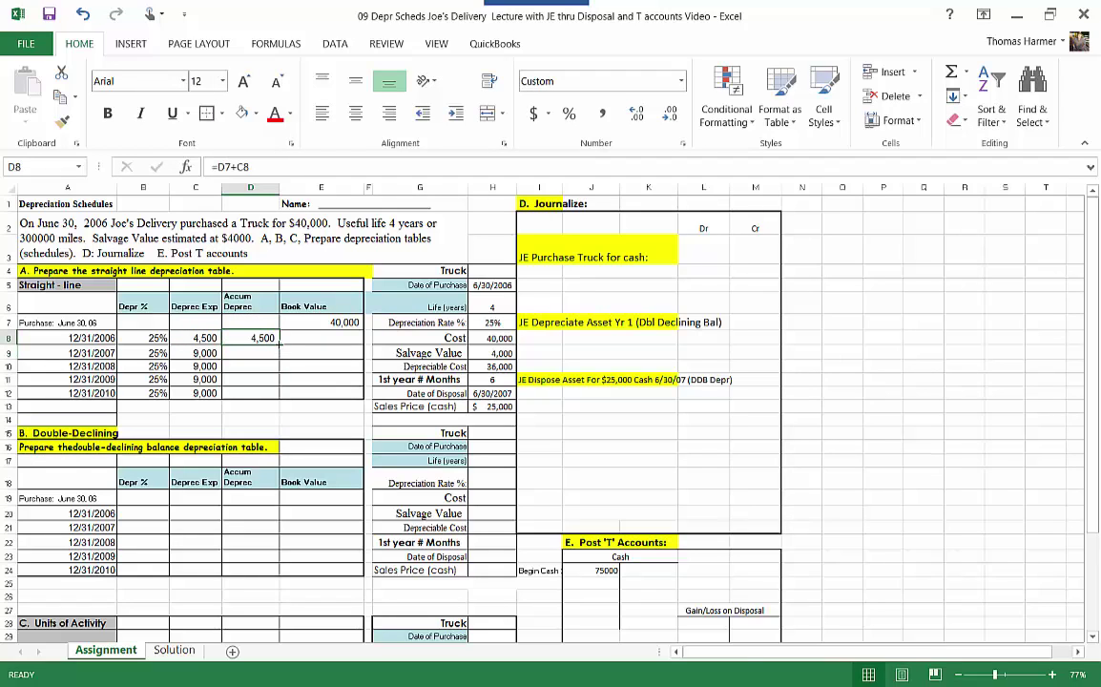
{"action": "left_click_drag", "start_coordinate": [281, 341], "coordinate": [275, 408]}
{"action": "left_click", "coordinate": [270, 407]}
{"action": "key", "text": "Delete"}
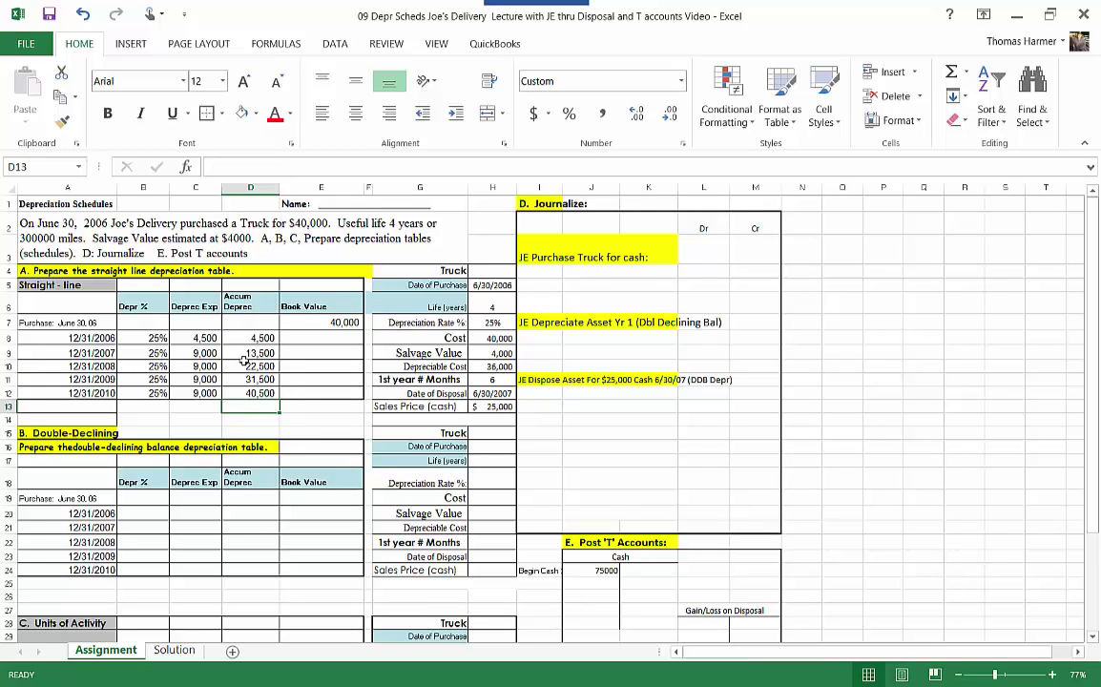
Enter =E$7-D8 in E8 for a 35,500 book value and copy it down the column
{"action": "left_click", "coordinate": [330, 336]}
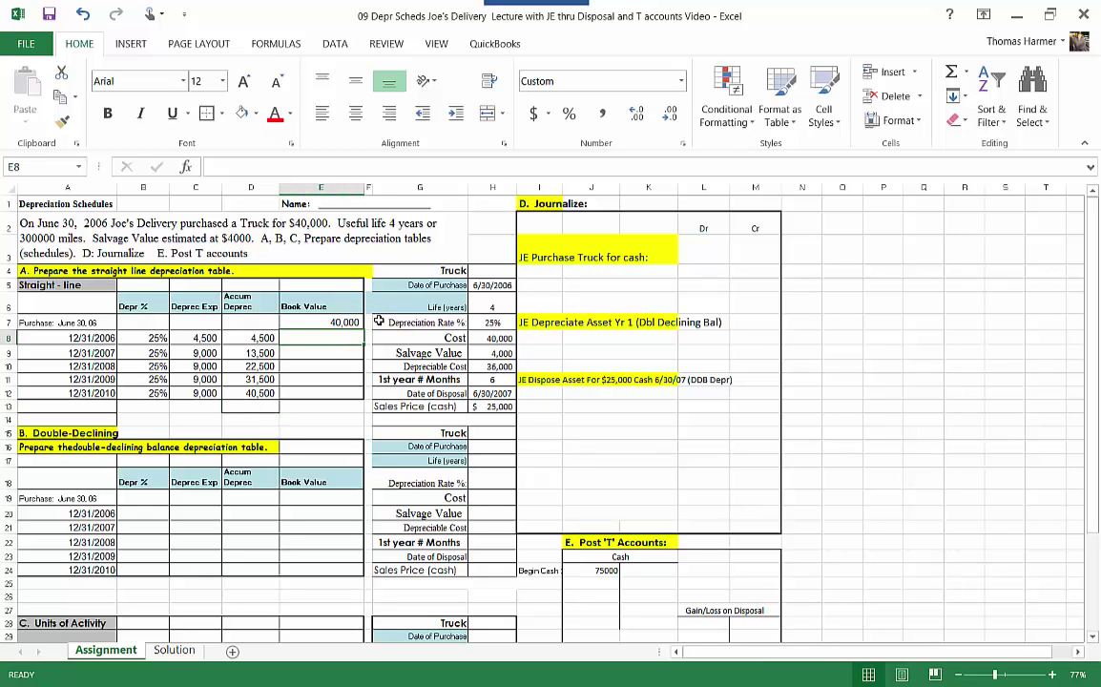
{"action": "type", "text": "="}
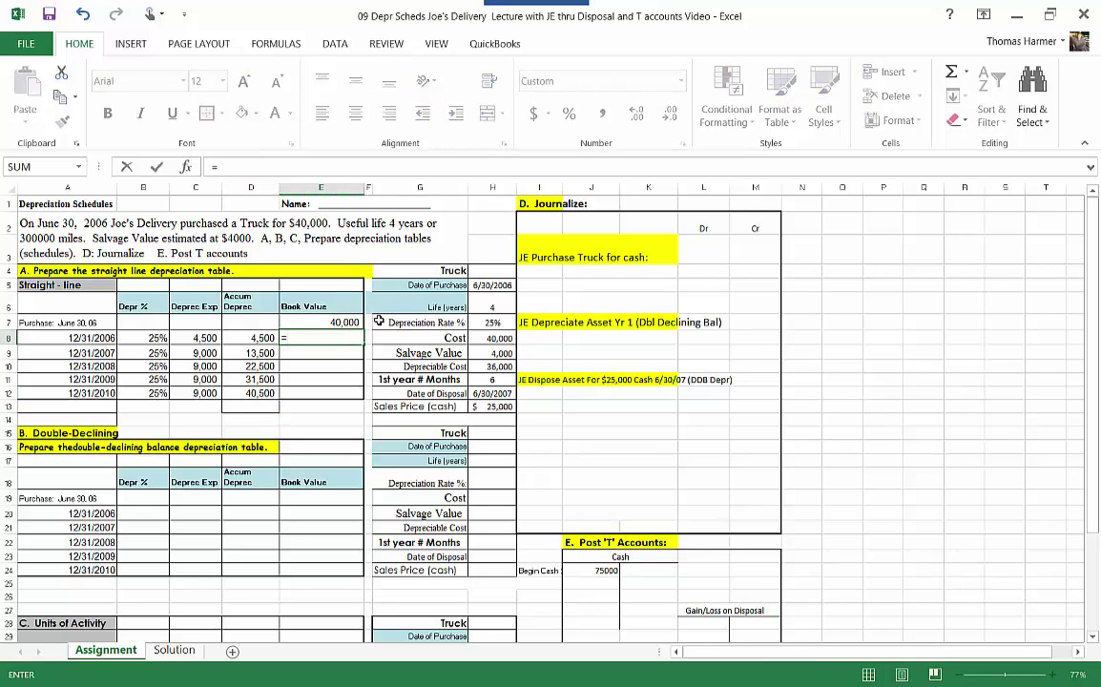
{"action": "key", "text": "Up"}
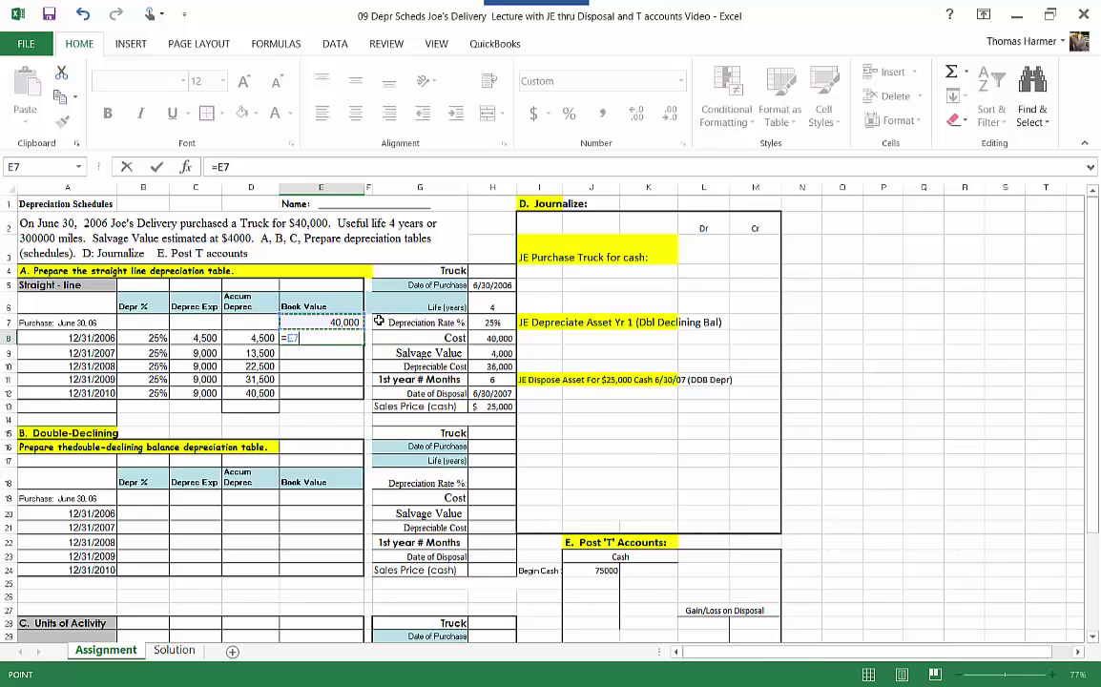
{"action": "type", "text": "-"}
{"action": "key", "text": "Left"}
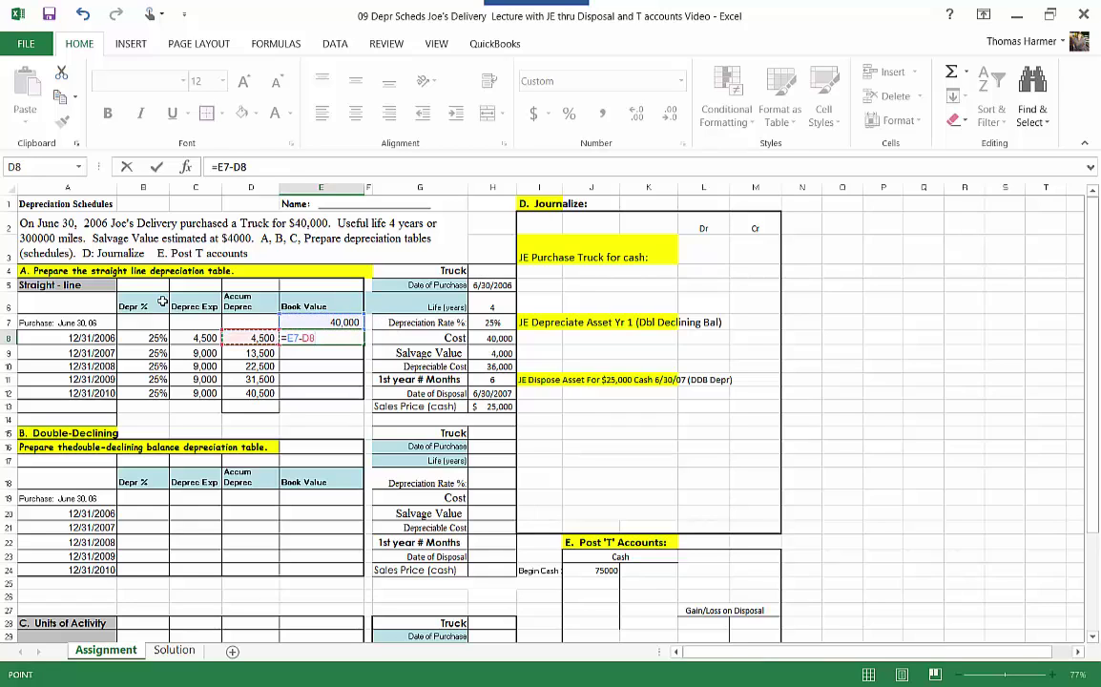
{"action": "key", "text": "Return"}
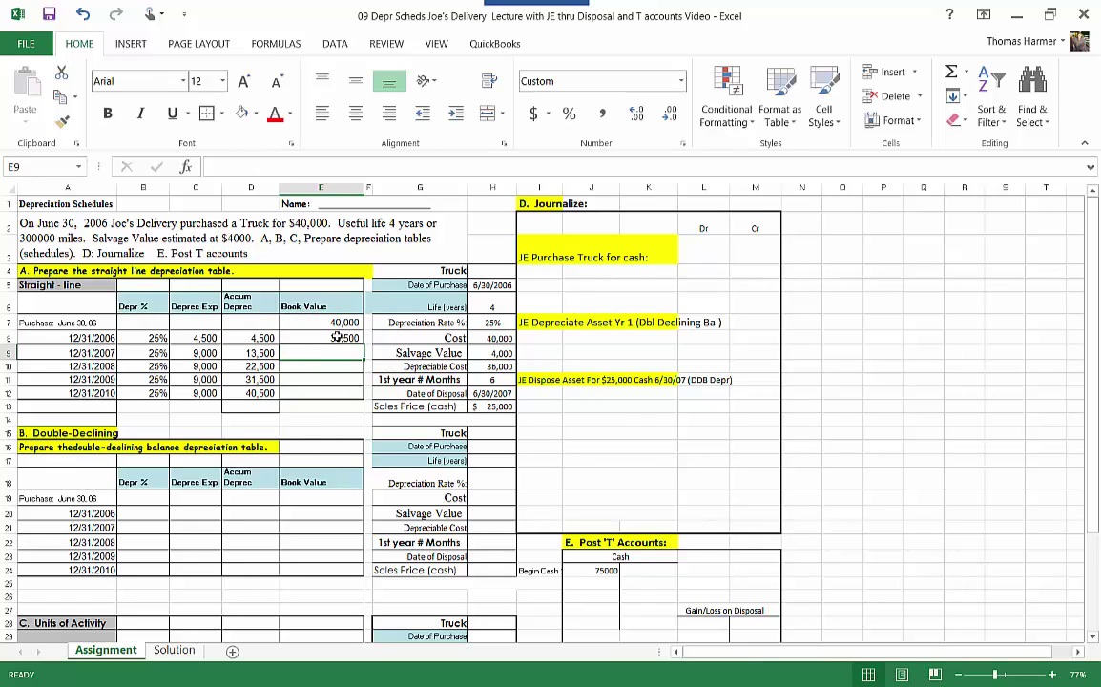
{"action": "left_click", "coordinate": [337, 337]}
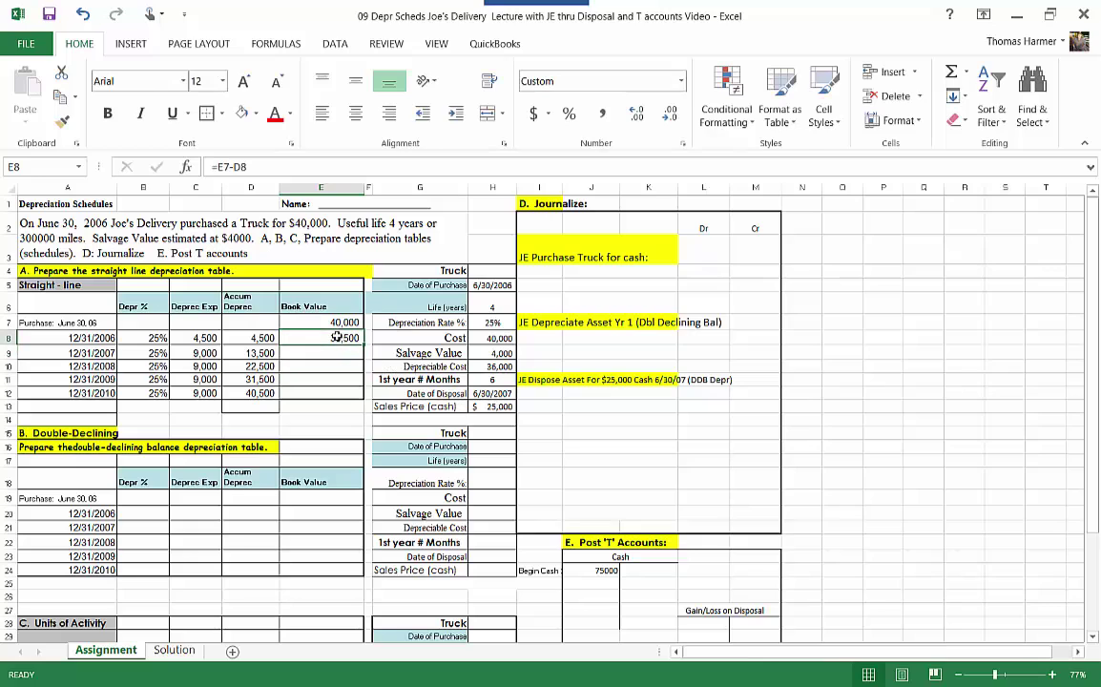
{"action": "left_click", "coordinate": [229, 167]}
{"action": "key", "text": "Left"}
{"action": "key", "text": "Left"}
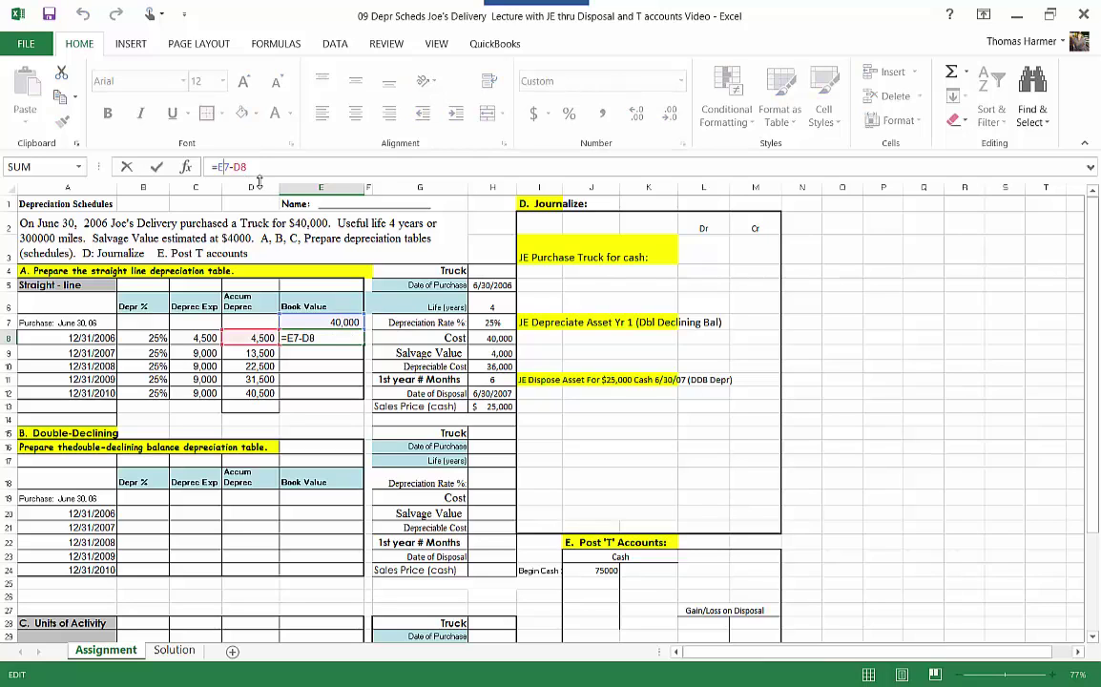
{"action": "key", "text": "Return"}
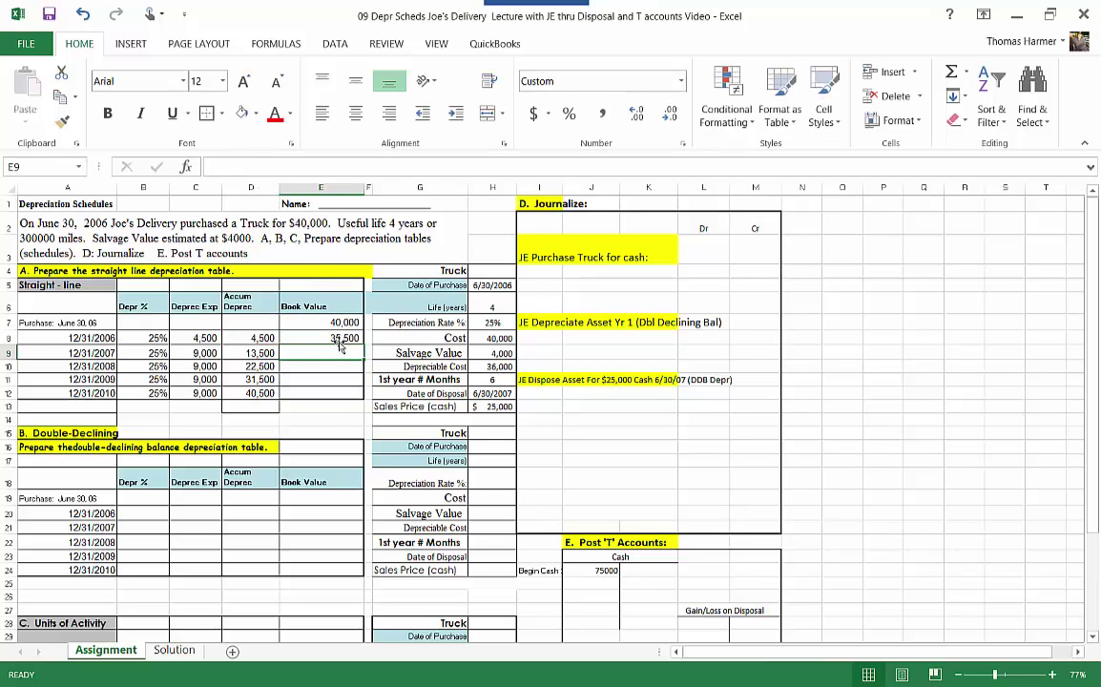
{"action": "left_click", "coordinate": [348, 339]}
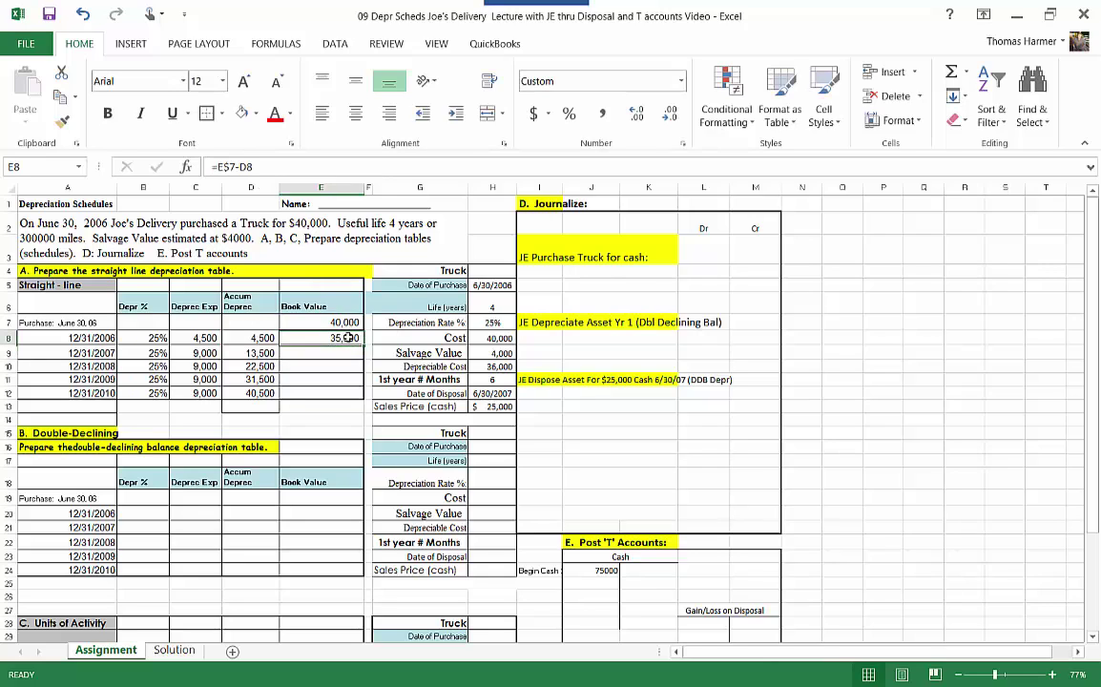
{"action": "left_click_drag", "start_coordinate": [363, 346], "coordinate": [366, 396]}
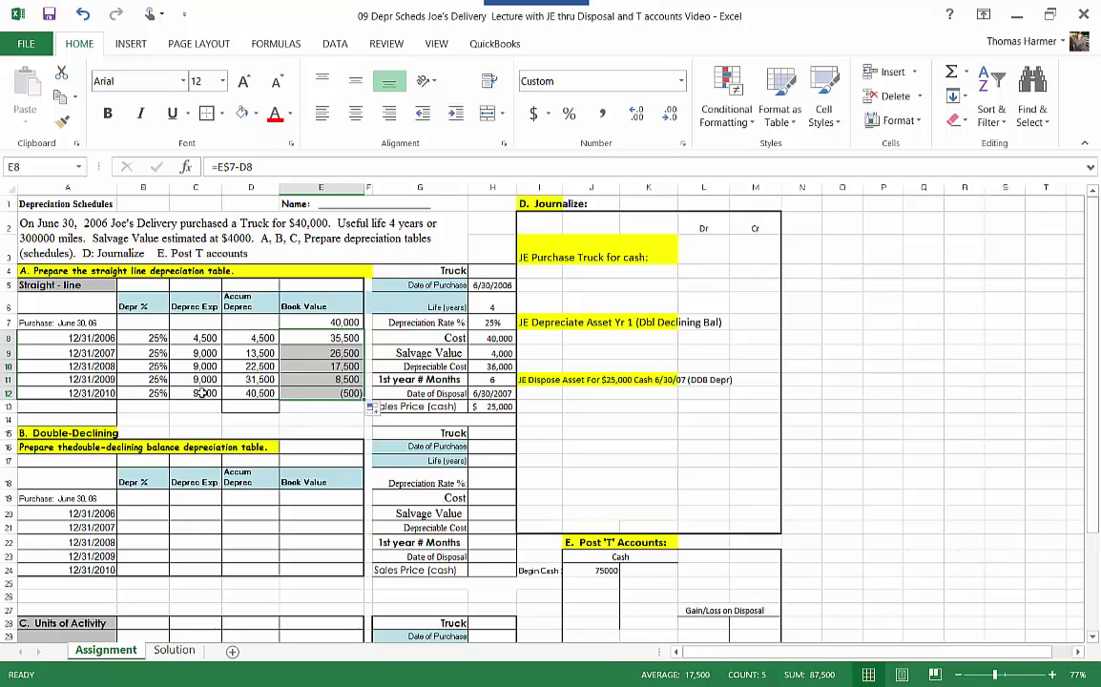
Override the 2010 expense with 4,500 and bold the final 4,000 book value in E12
{"action": "left_click", "coordinate": [203, 394]}
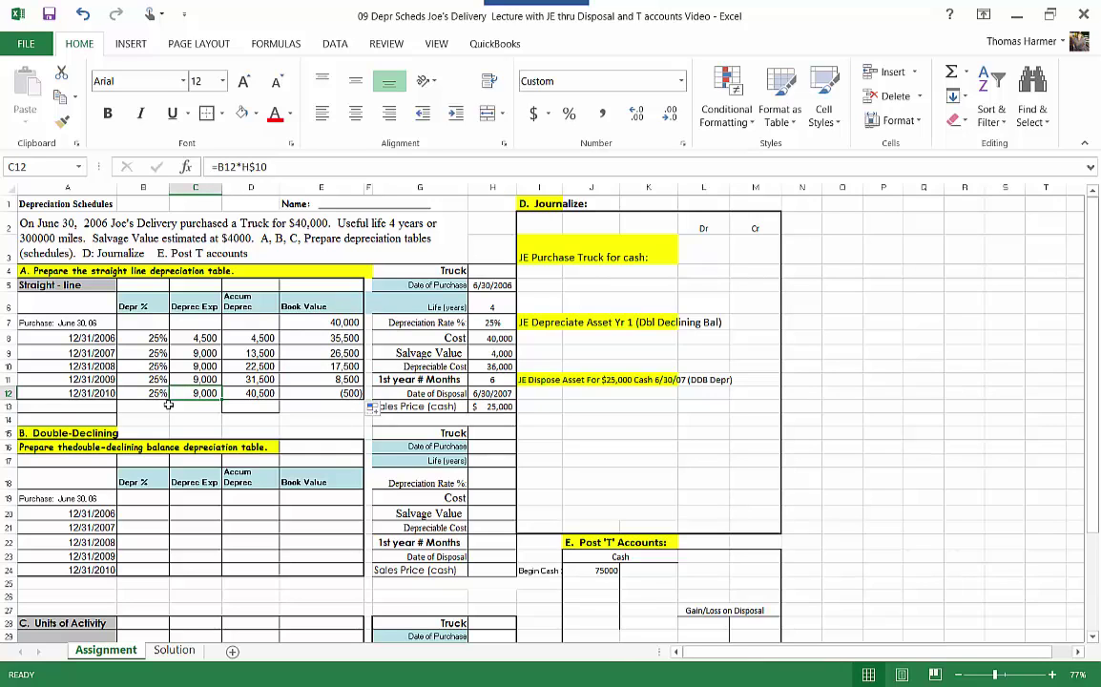
{"action": "type", "text": "4500"}
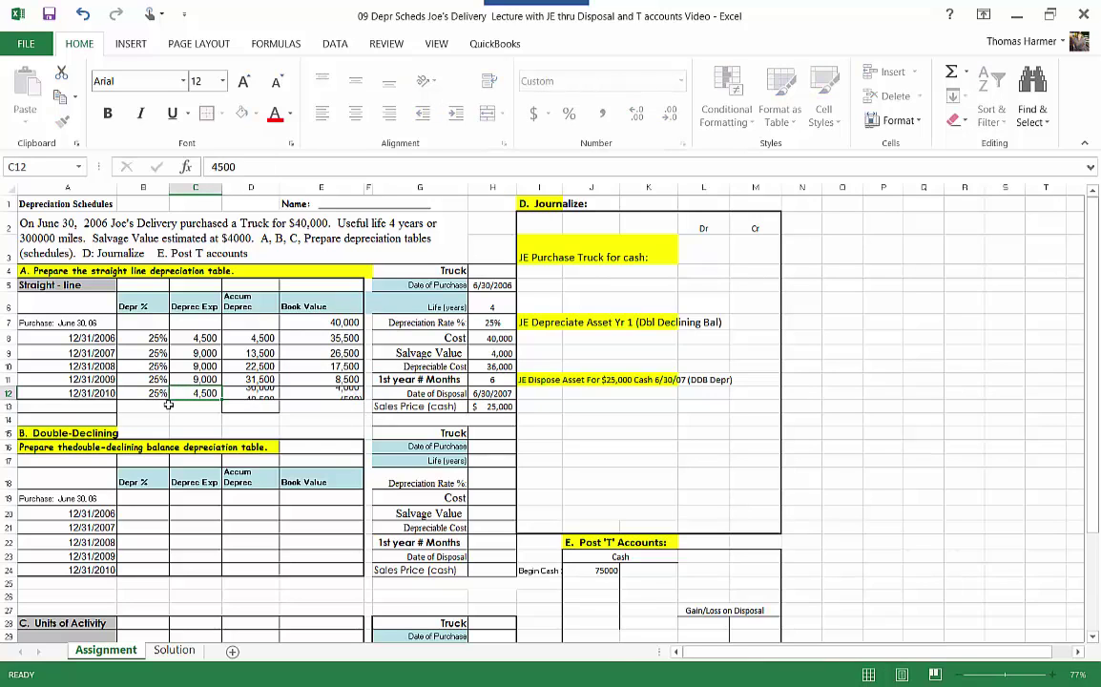
{"action": "key", "text": "Return"}
{"action": "left_click", "coordinate": [355, 392]}
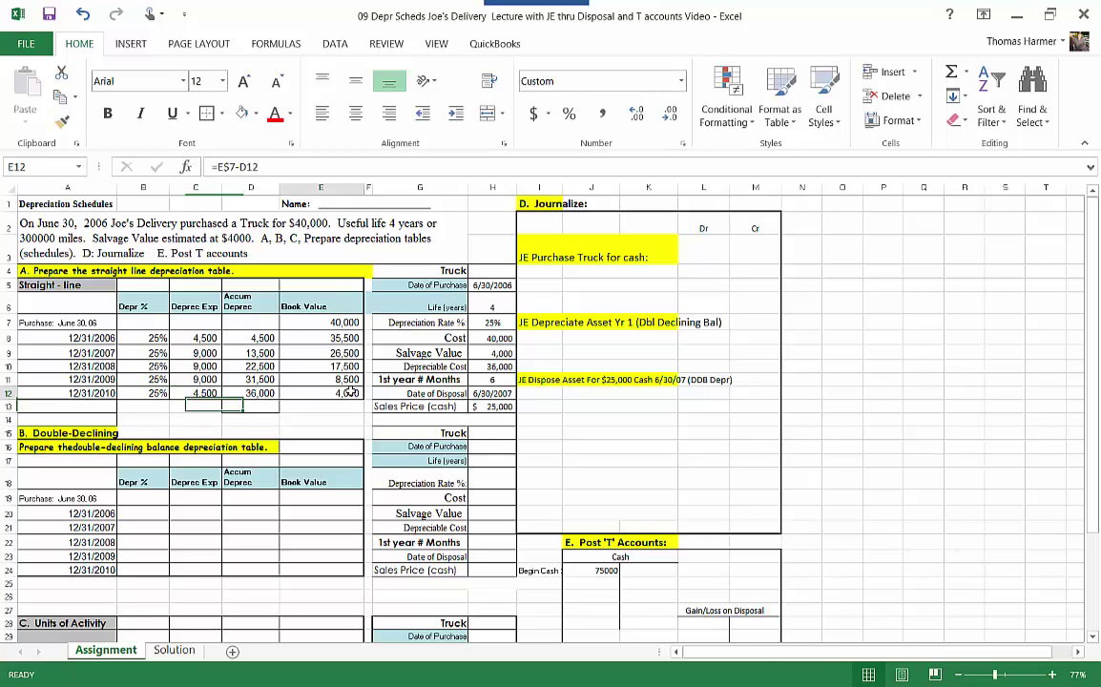
{"action": "left_click", "coordinate": [107, 112]}
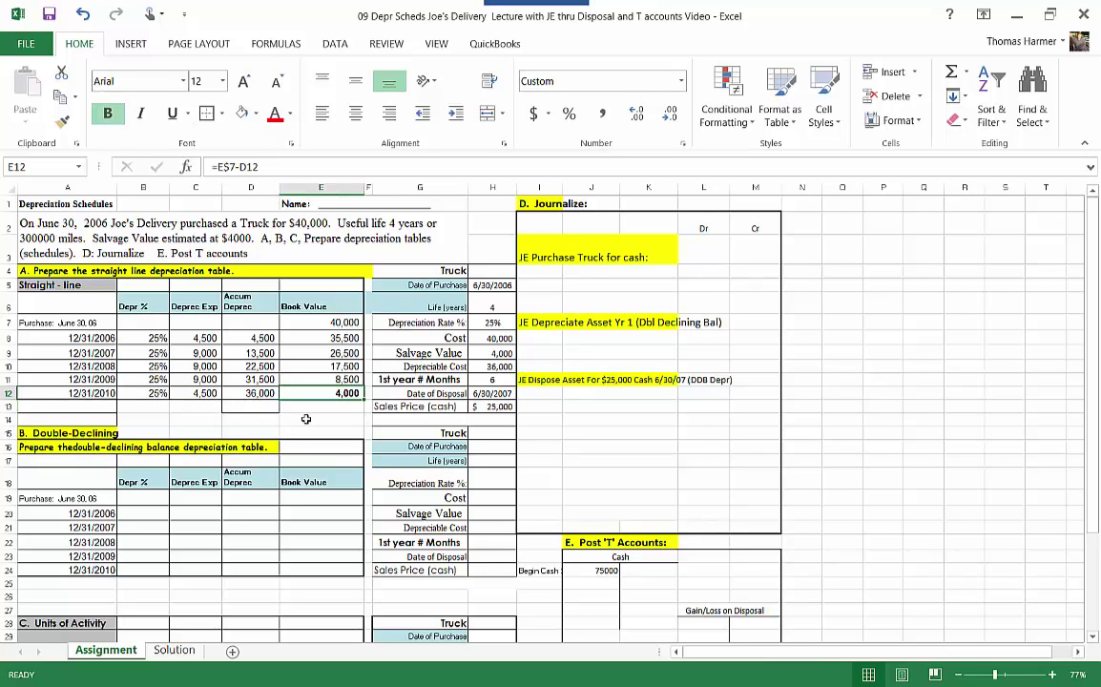